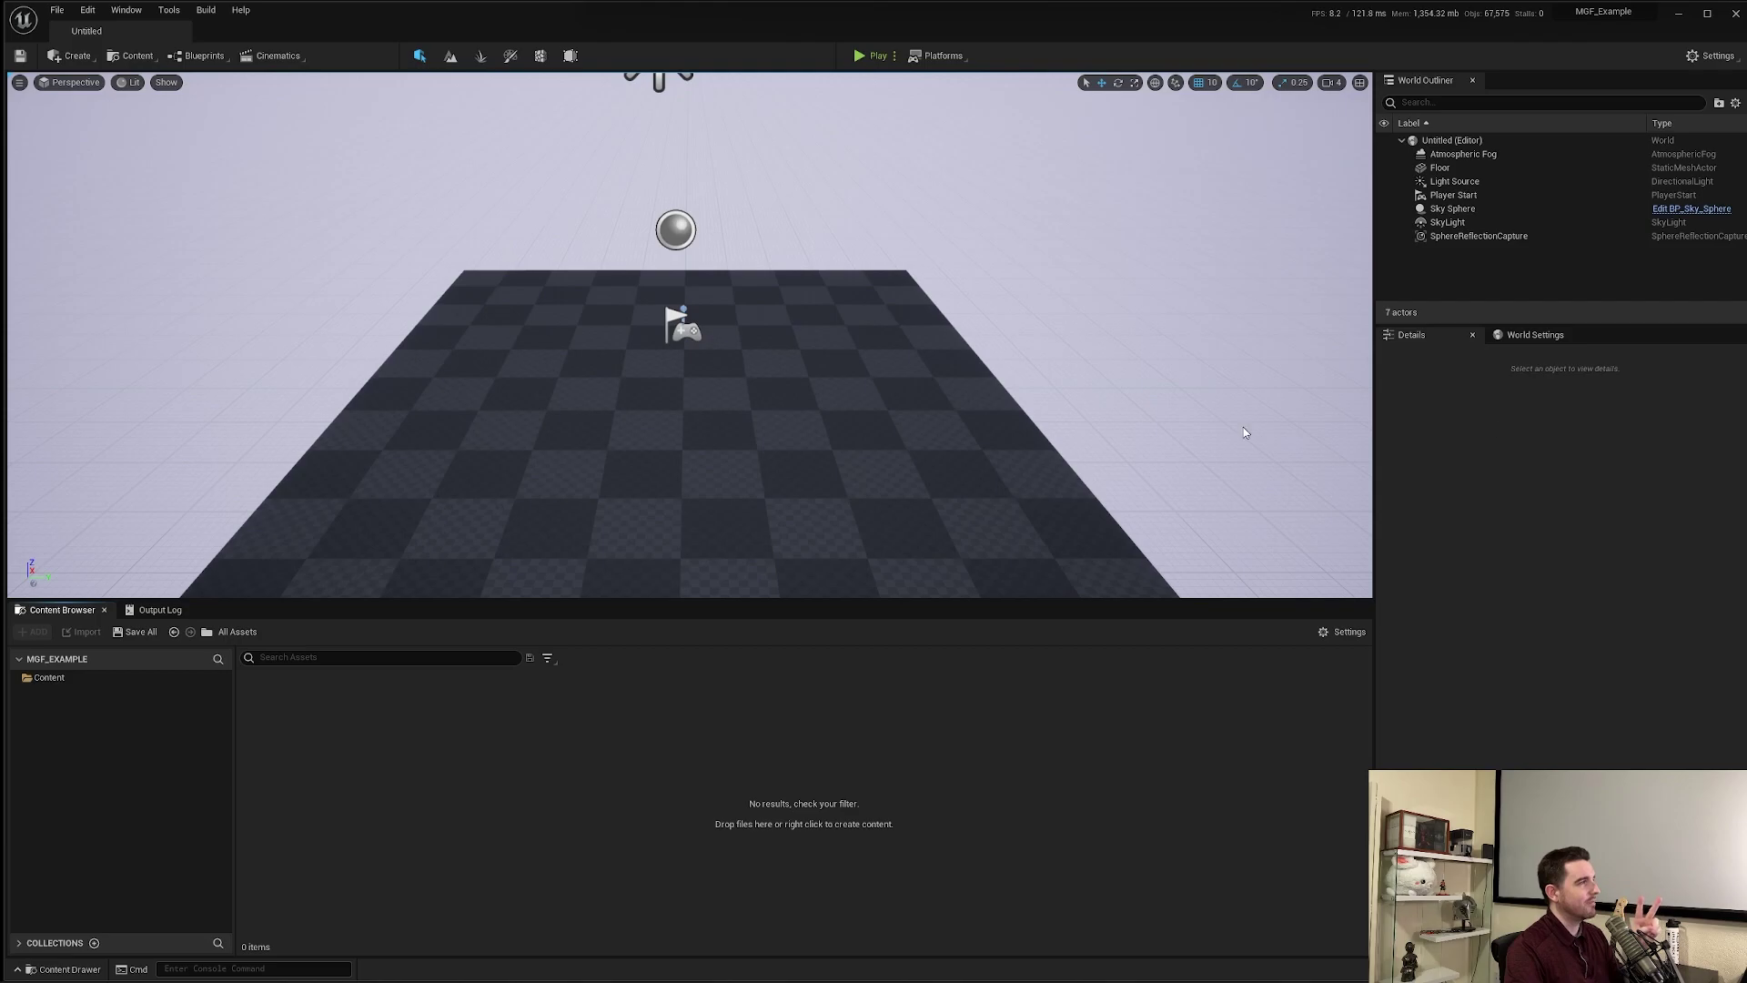
Enable the Game Features and Modular Gameplay plugins found by searching 'modular', then restart the editor
{"action": "left_click", "coordinate": [88, 12]}
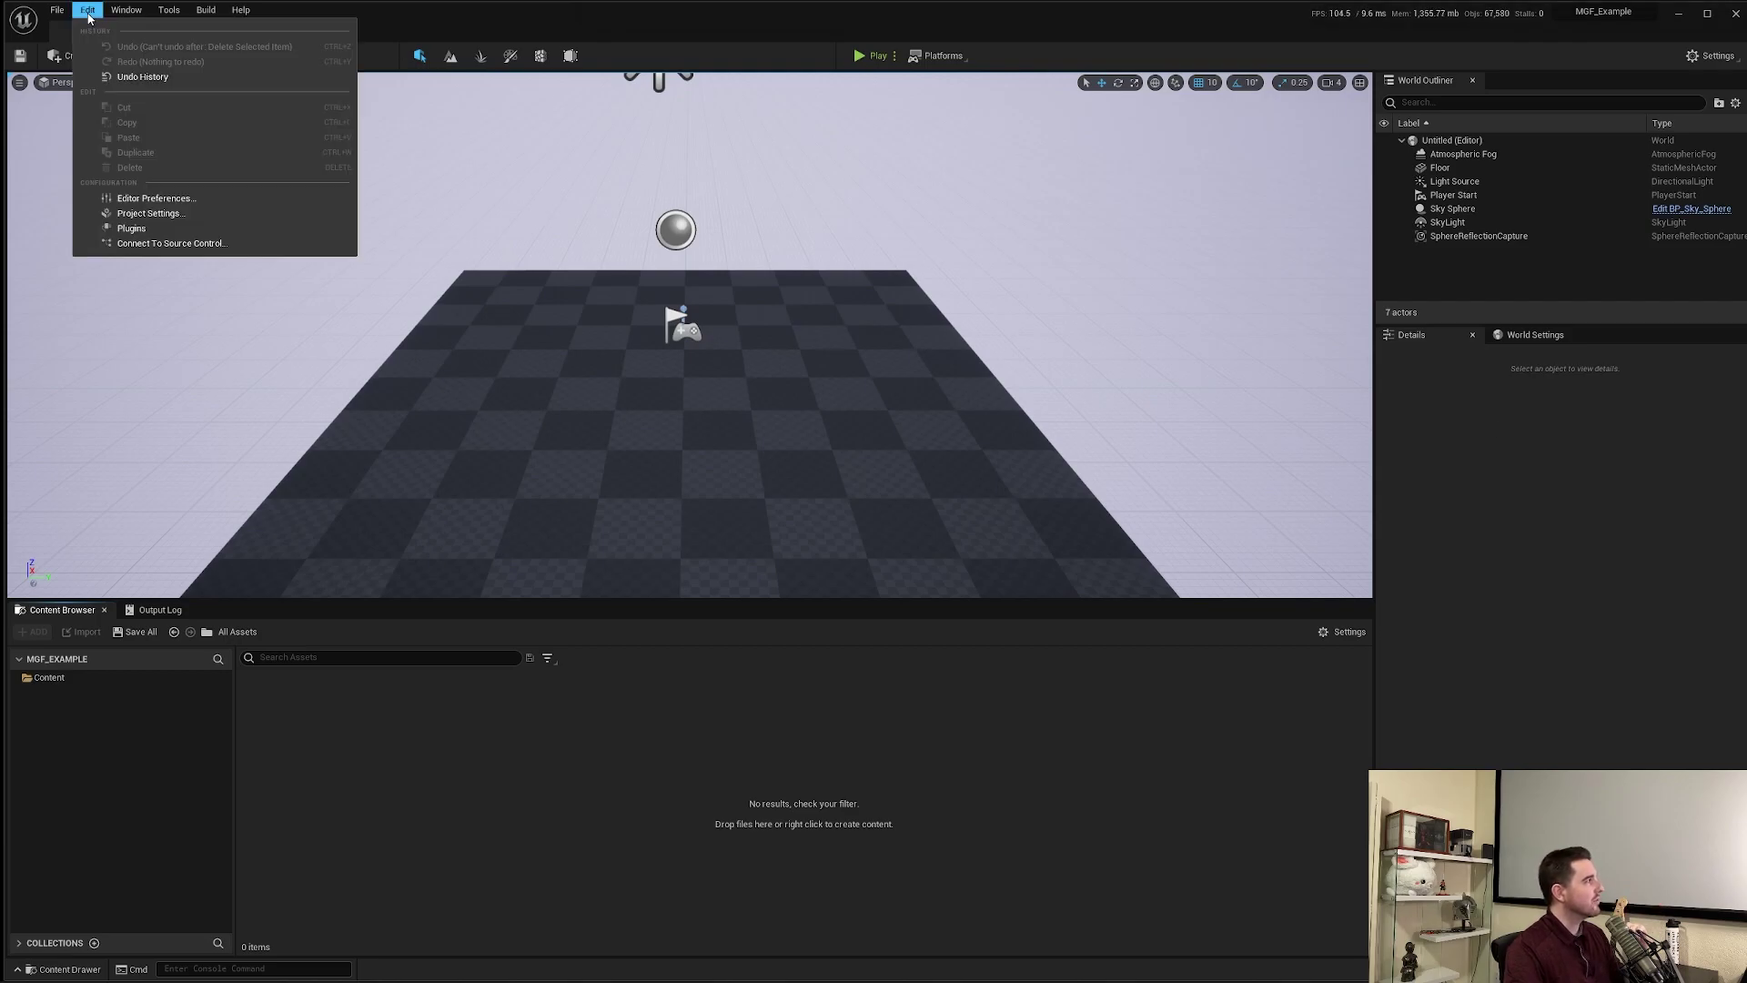
{"action": "left_click", "coordinate": [173, 229]}
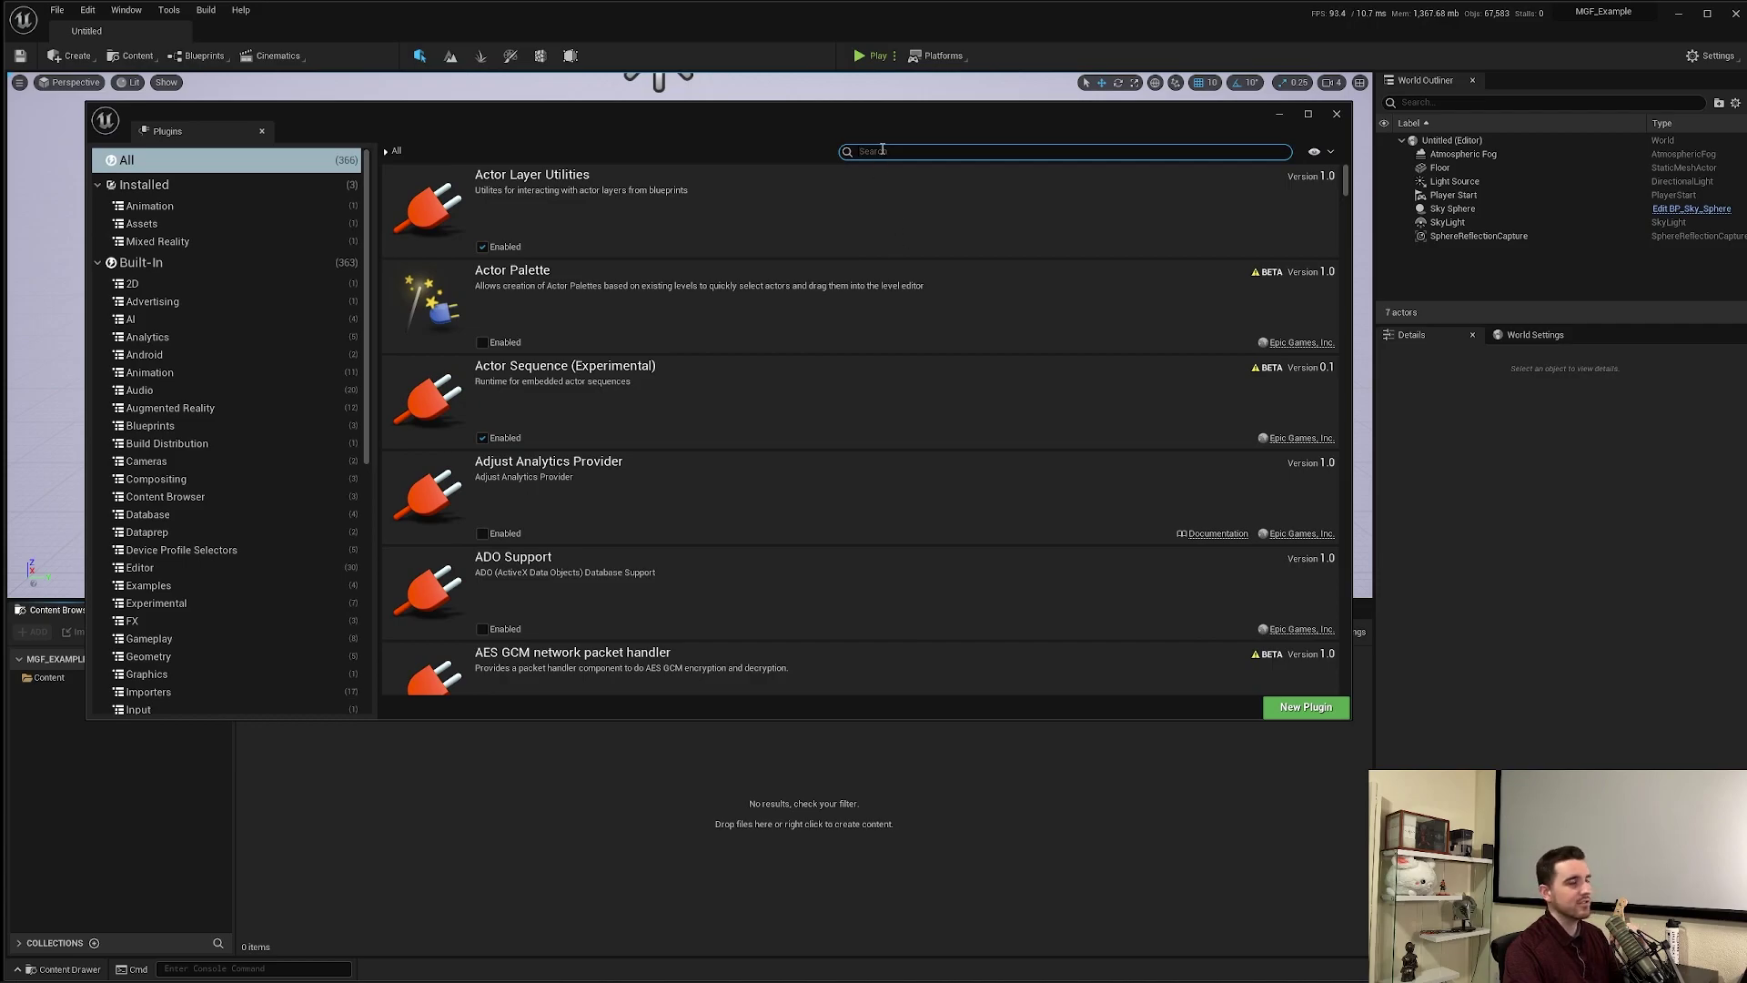
{"action": "type", "text": "modular"}
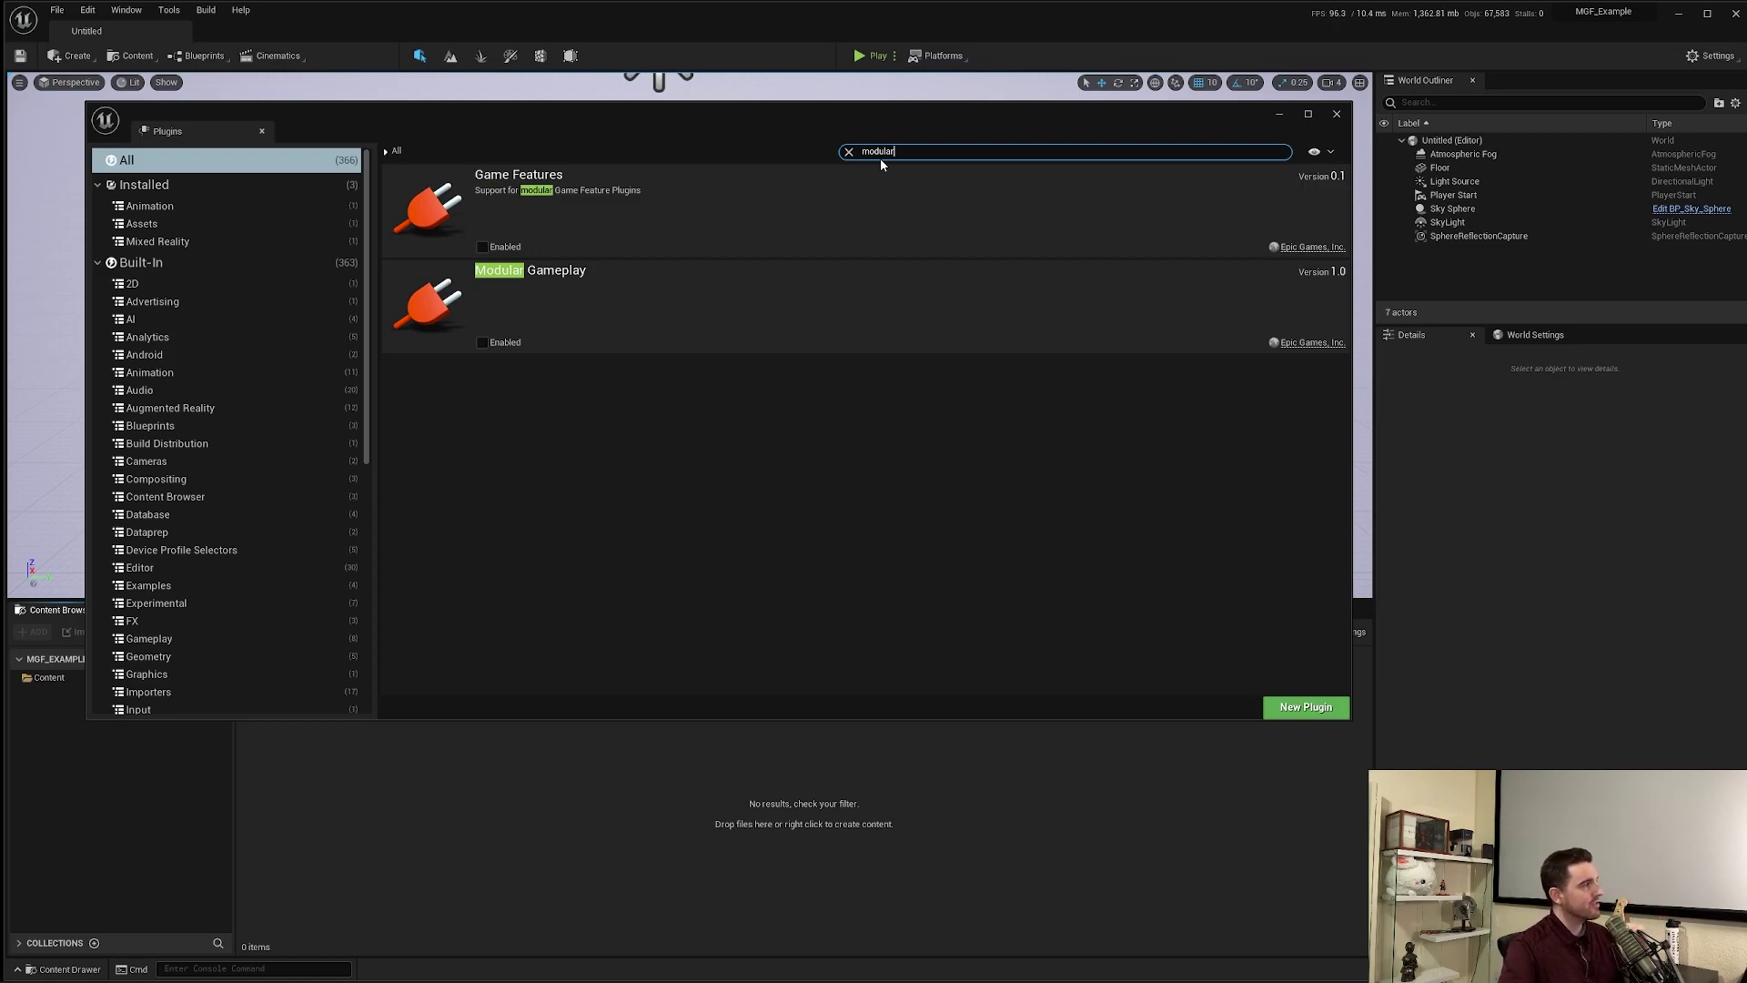
{"action": "left_click", "coordinate": [509, 247]}
{"action": "left_click", "coordinate": [517, 351]}
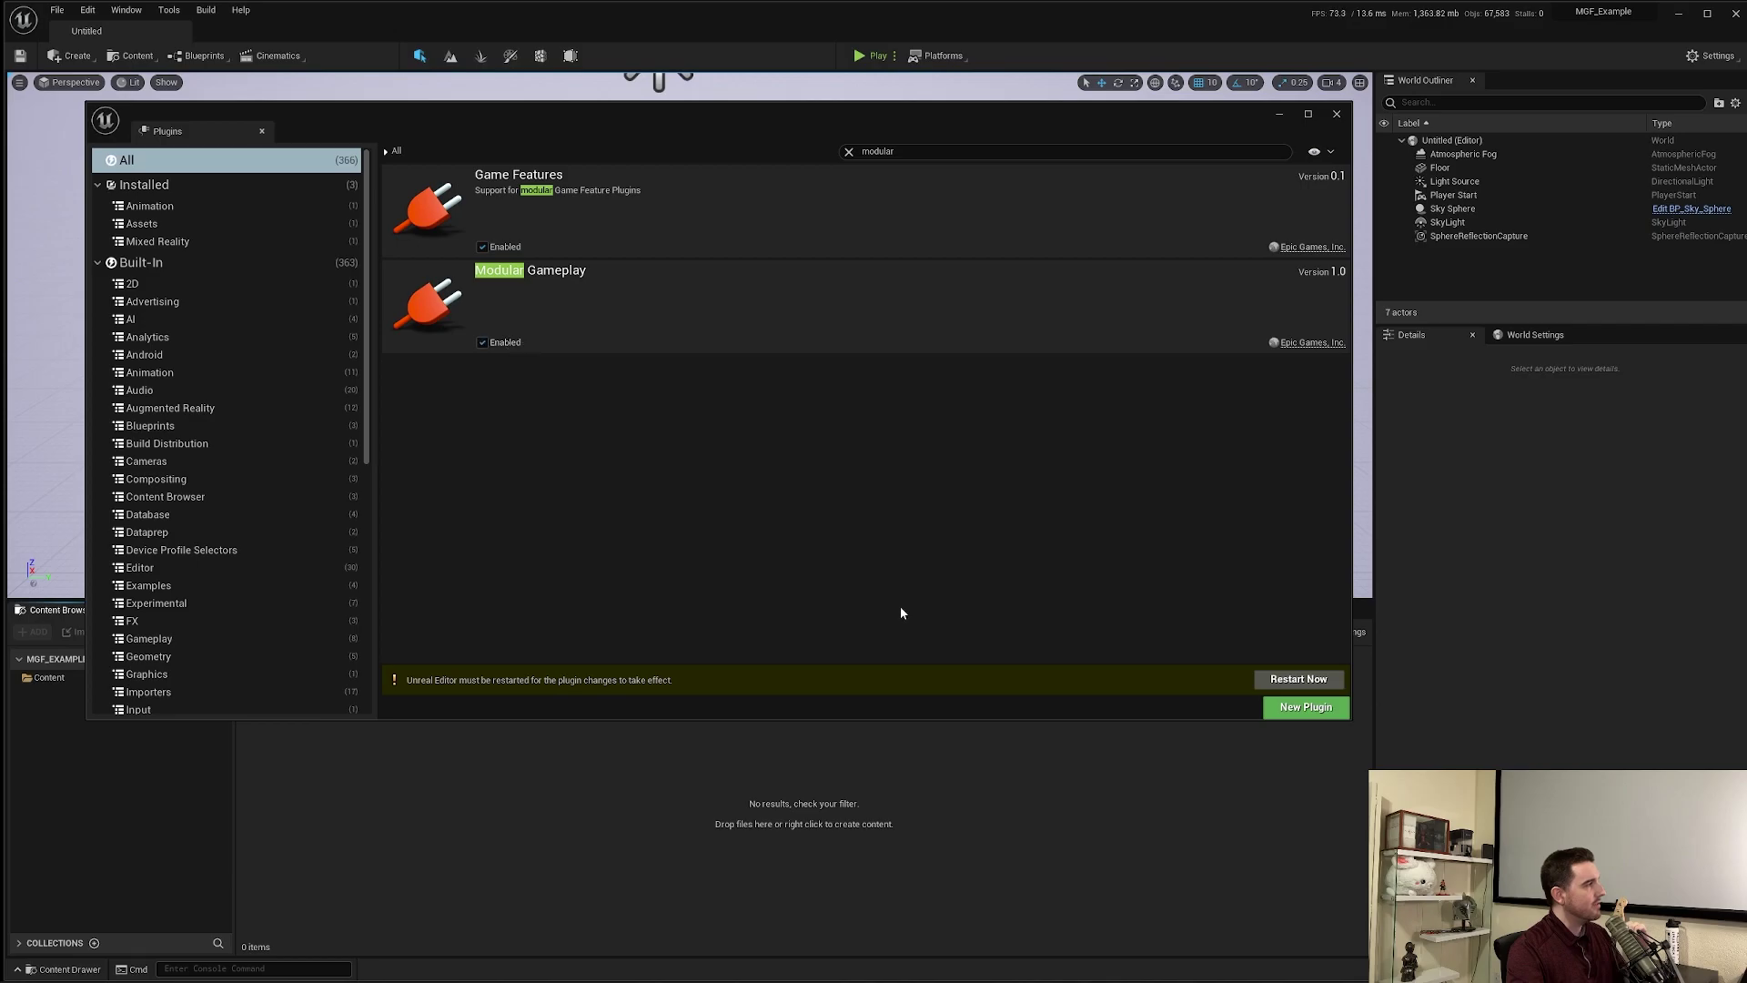
{"action": "left_click", "coordinate": [1295, 681]}
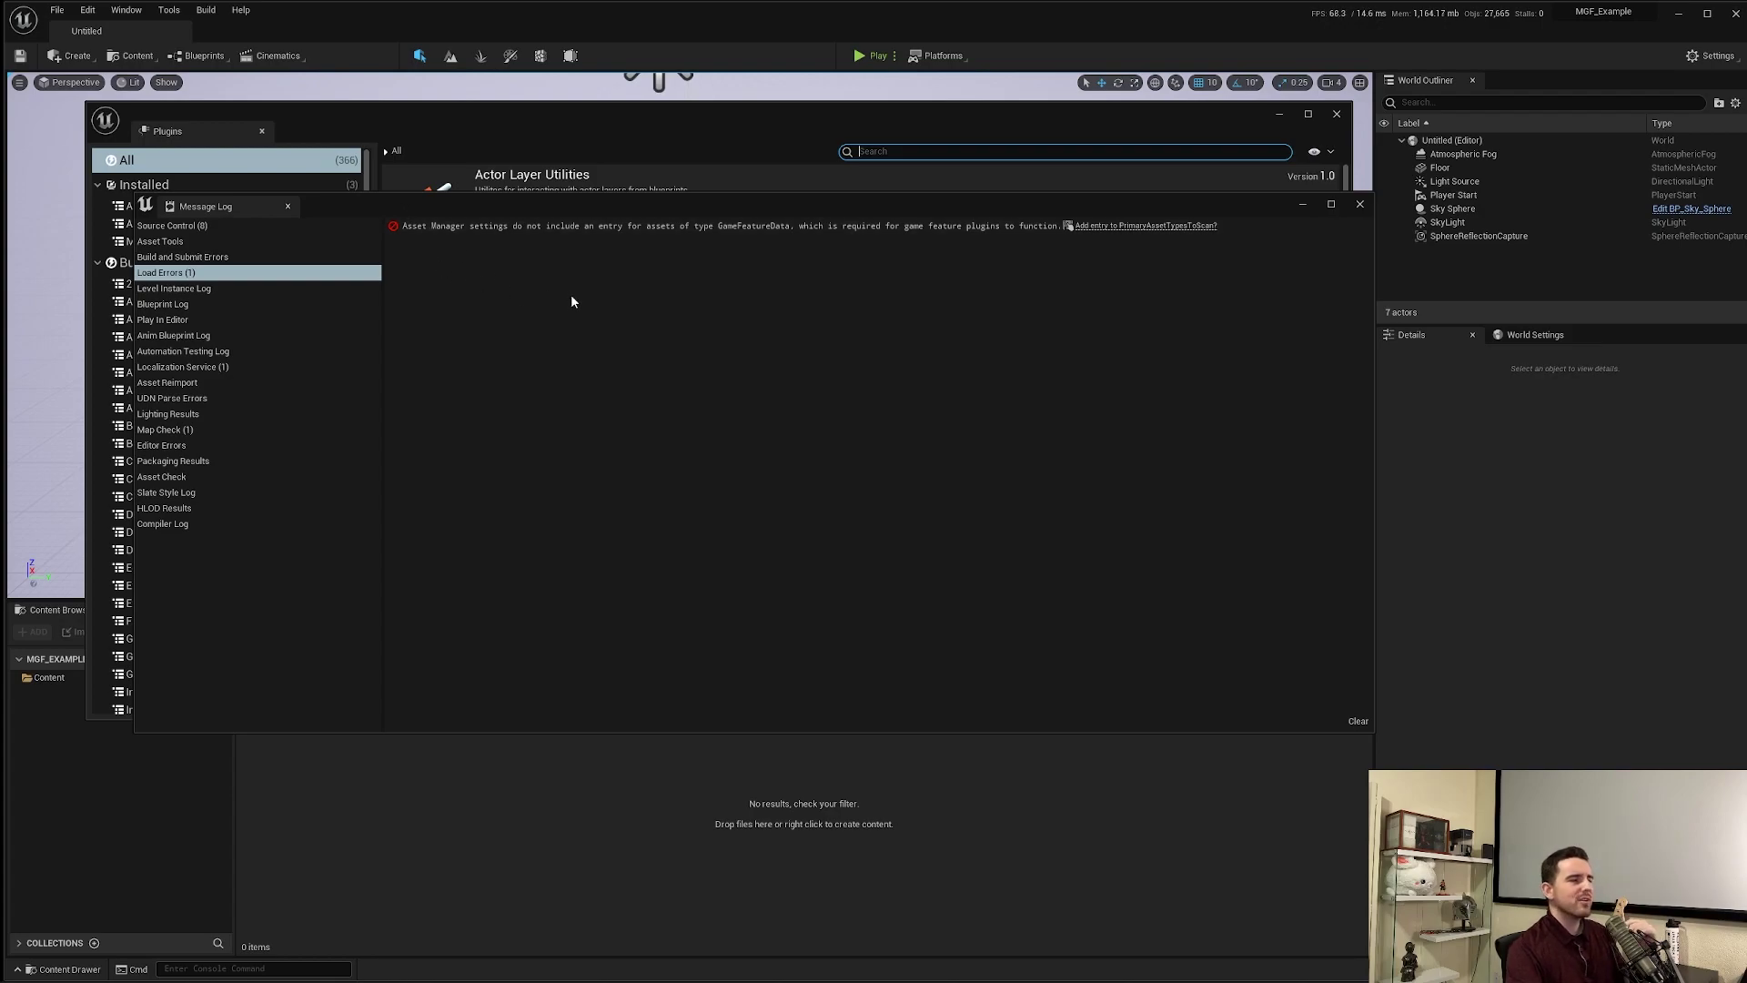
Add the GameFeatureData entry to PrimaryAssetTypesToScan and close the Message Log
{"action": "left_click", "coordinate": [1114, 229]}
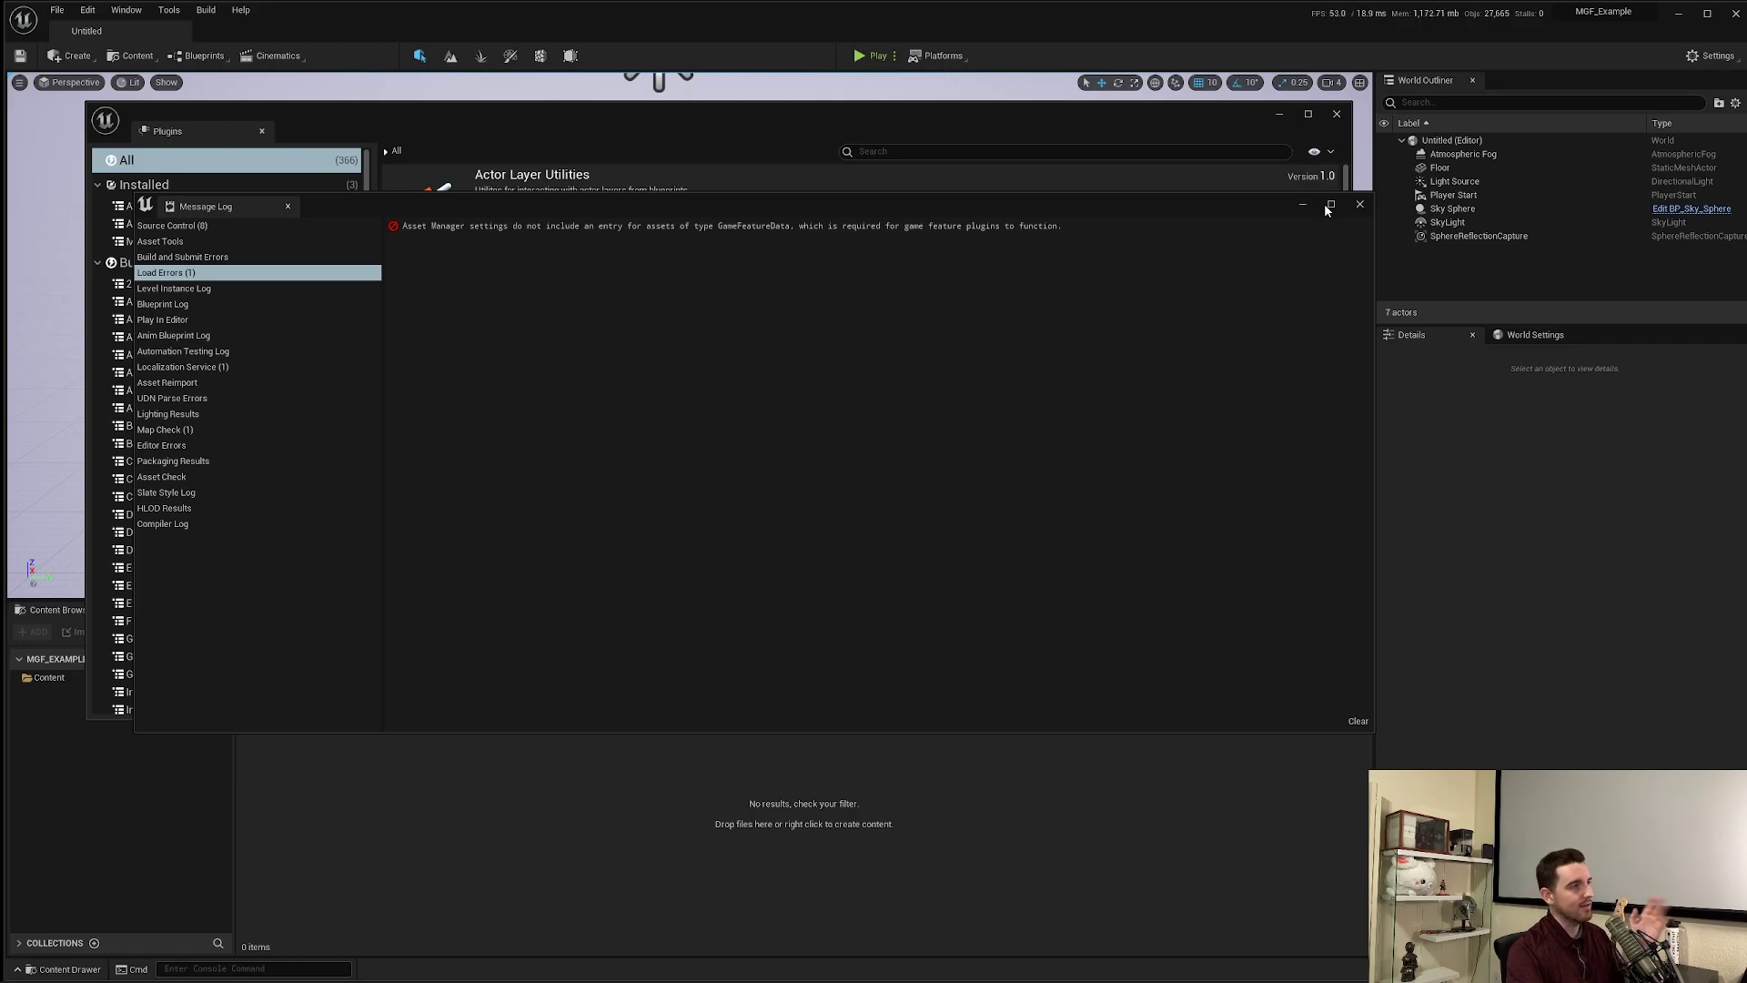
{"action": "left_click", "coordinate": [1359, 204]}
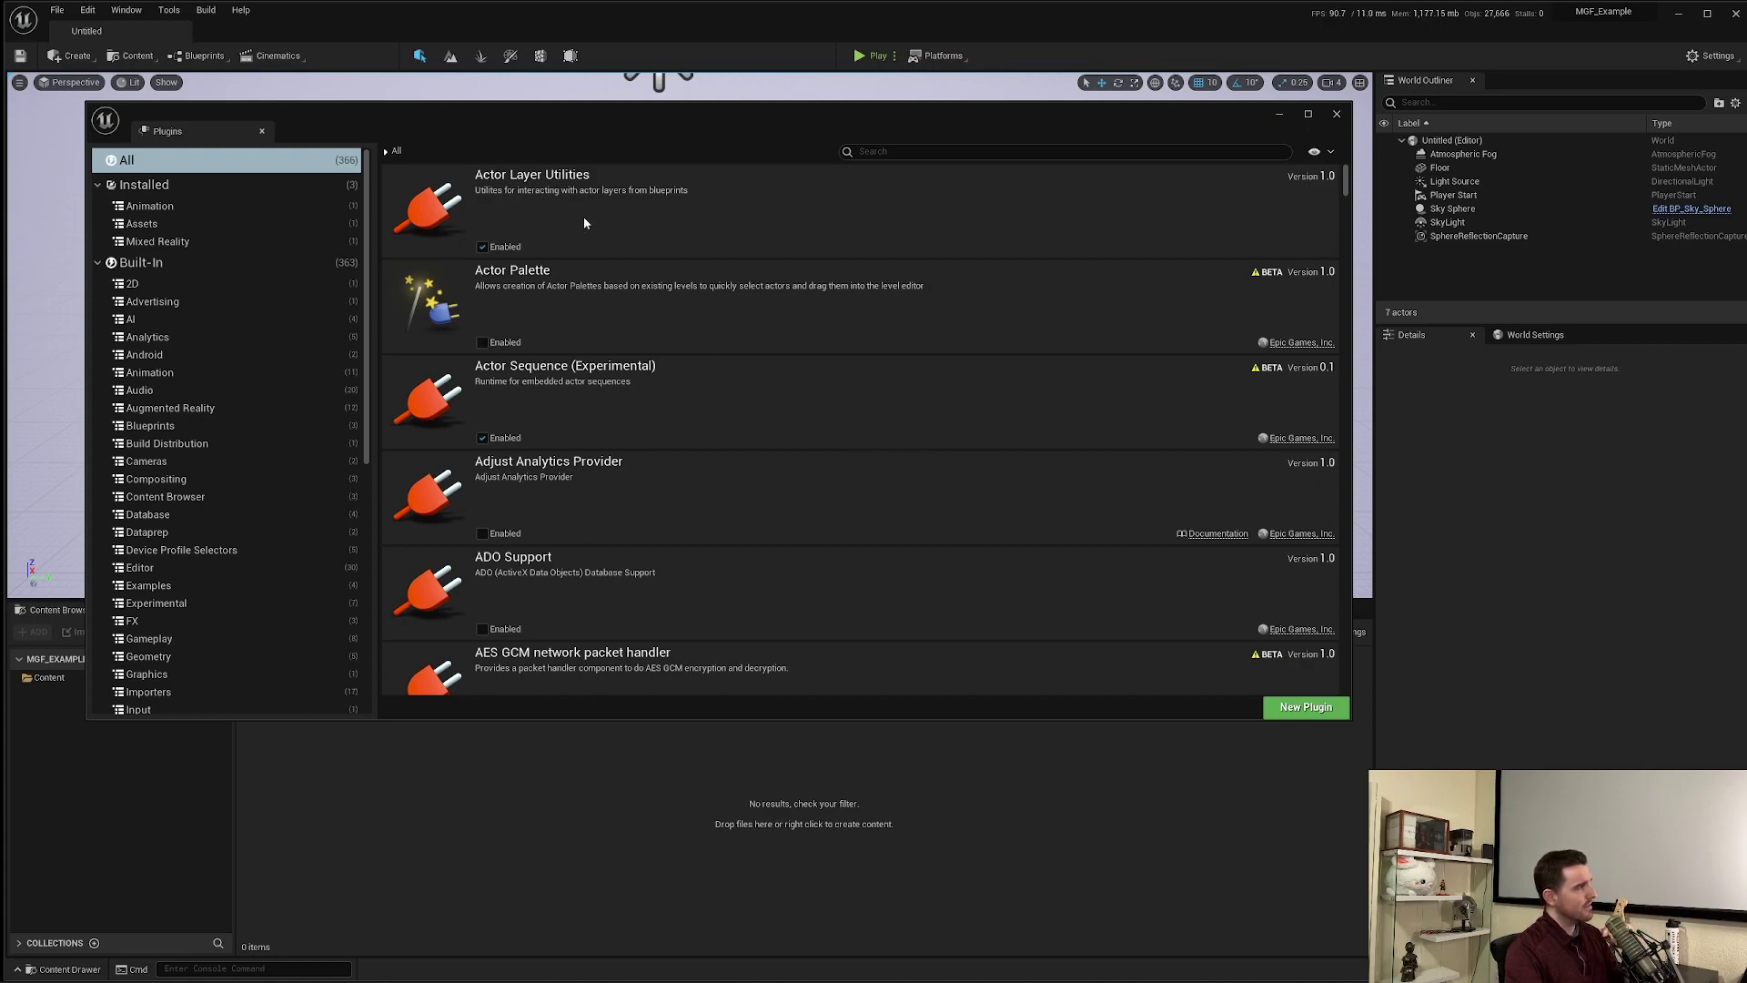
Create a Game Feature (Content Only) plugin 'ExampleFeature' with an author and description 'An example game feature'
{"action": "left_click", "coordinate": [1315, 708]}
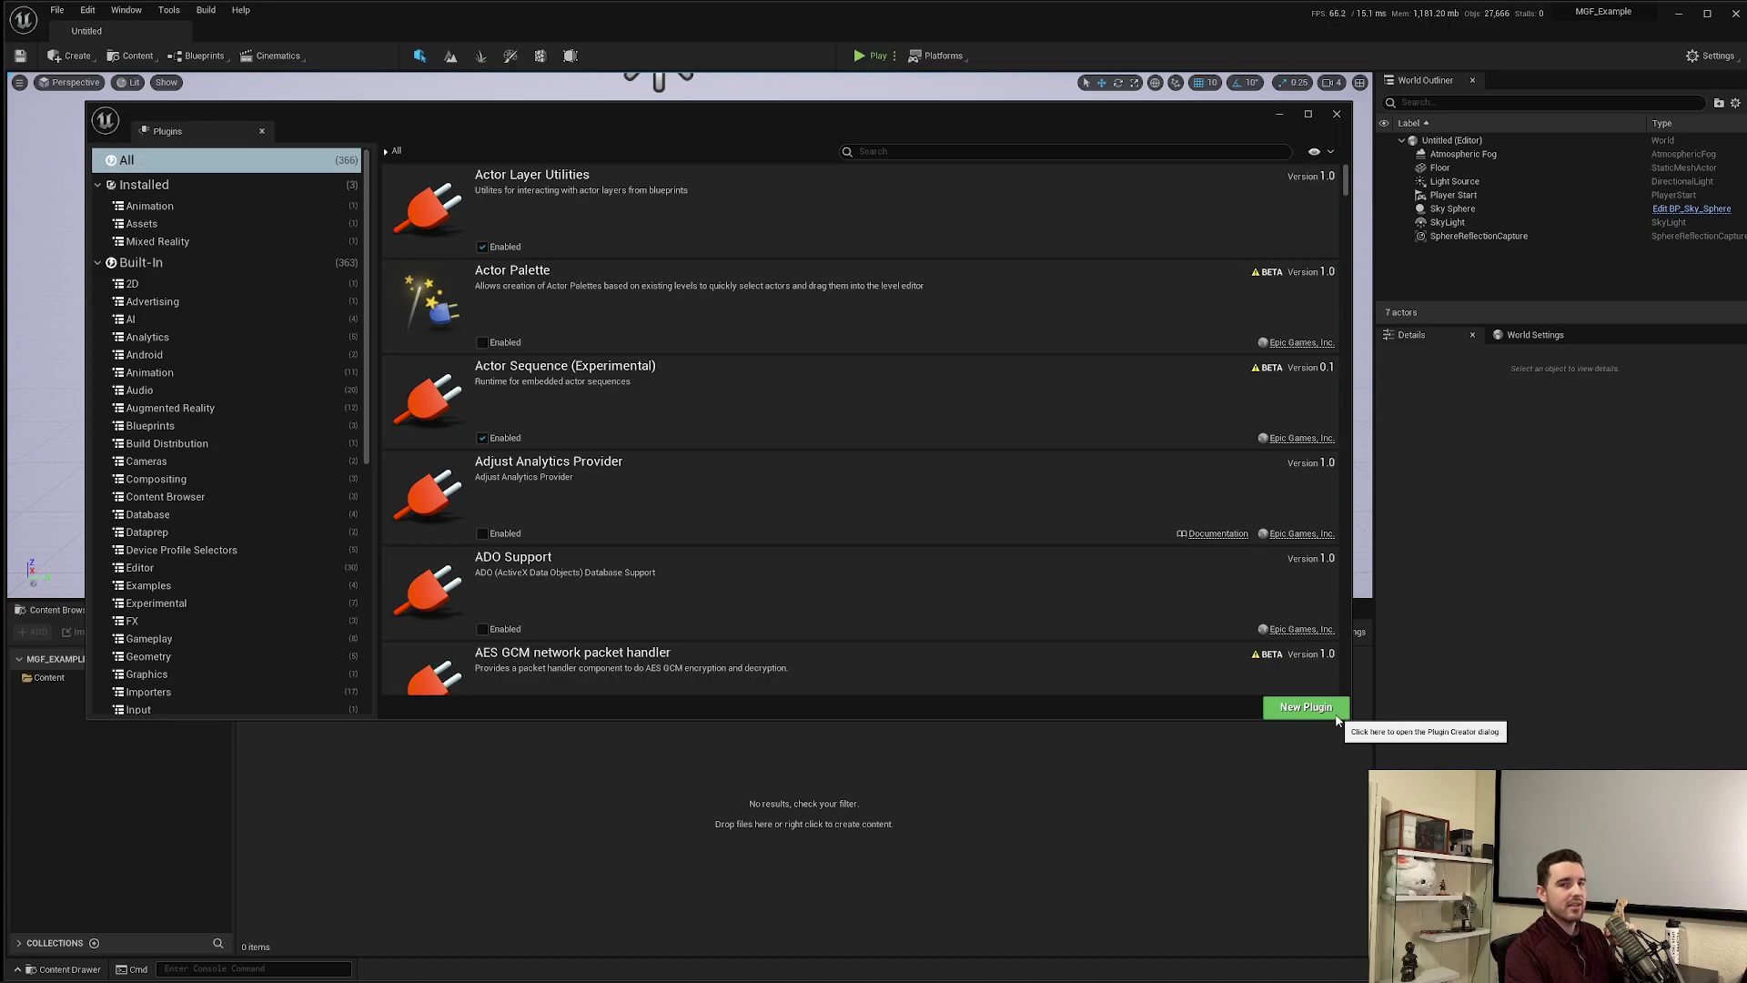
{"action": "left_click", "coordinate": [1310, 709]}
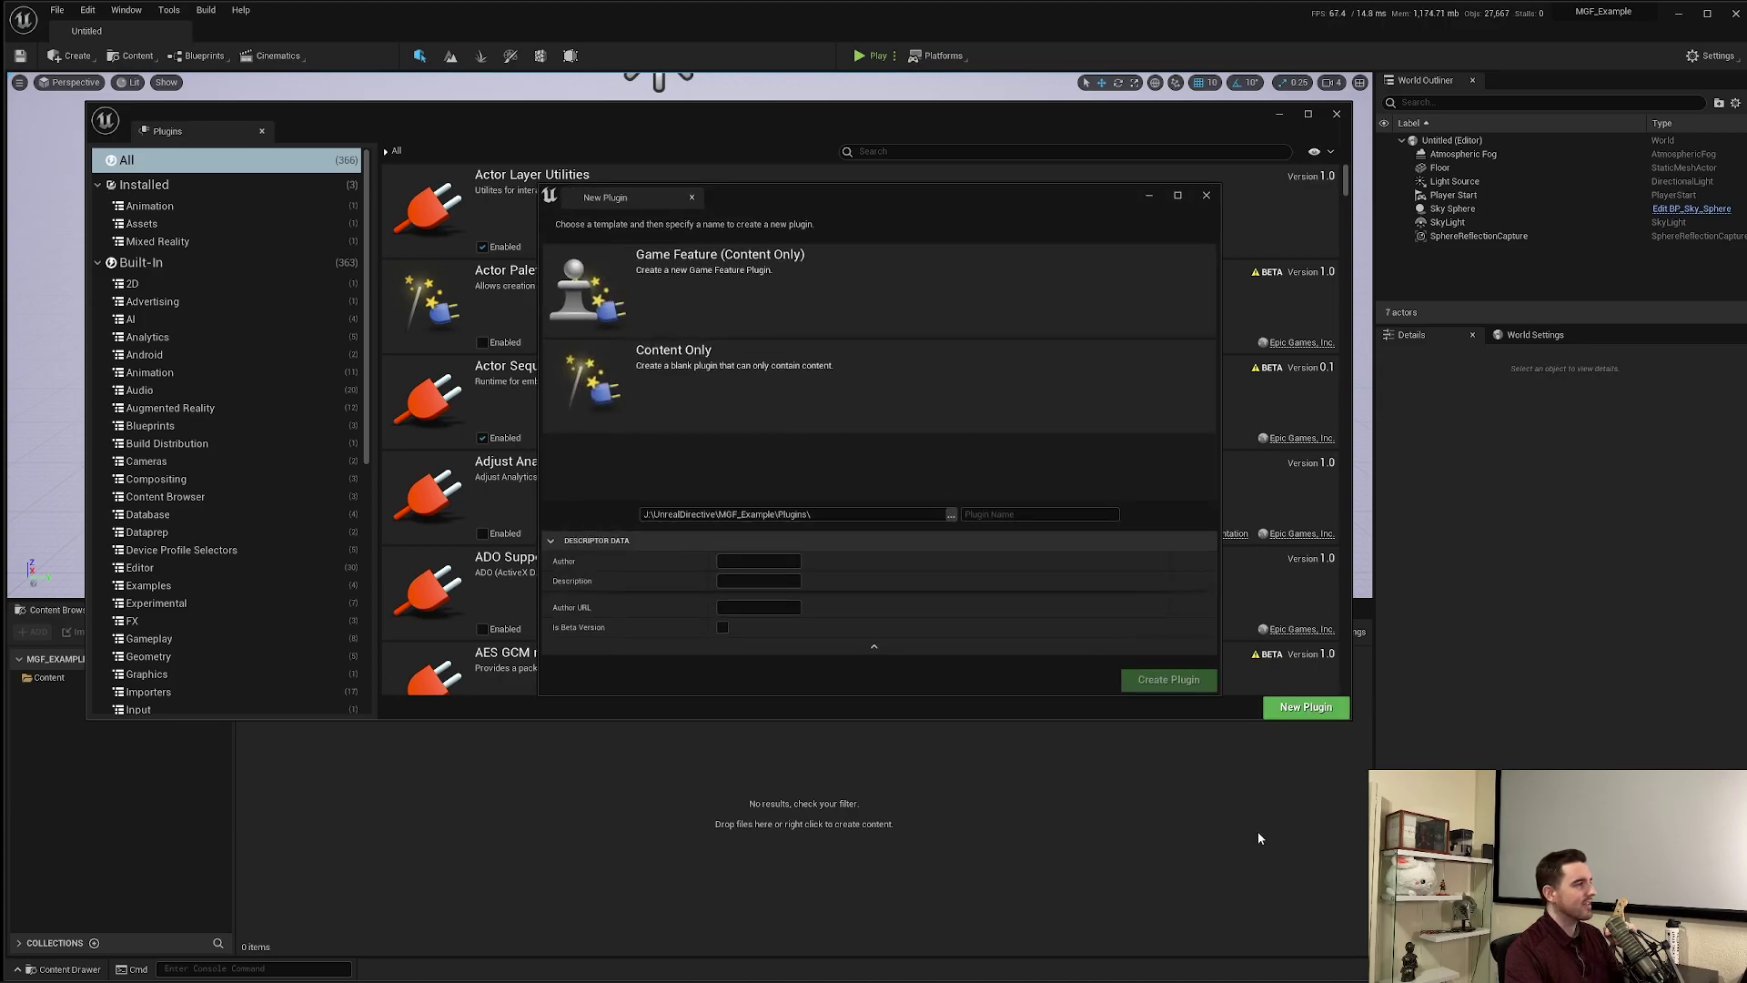
{"action": "left_click", "coordinate": [683, 284]}
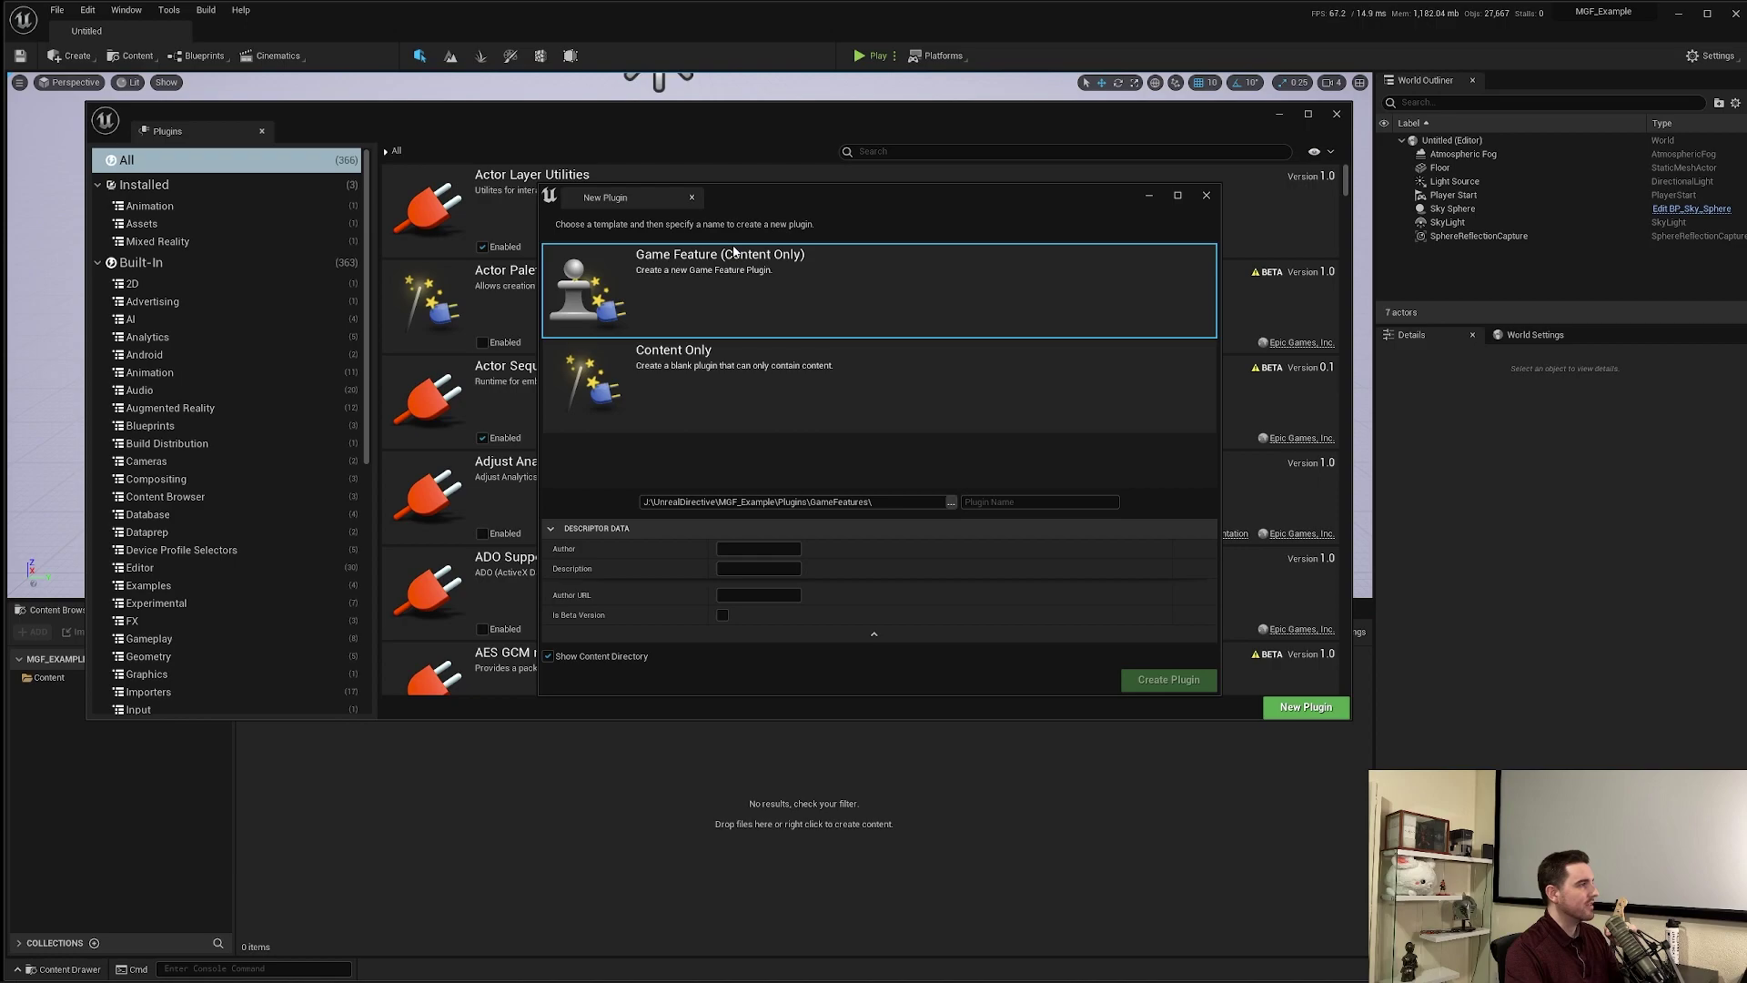
{"action": "left_click", "coordinate": [996, 503]}
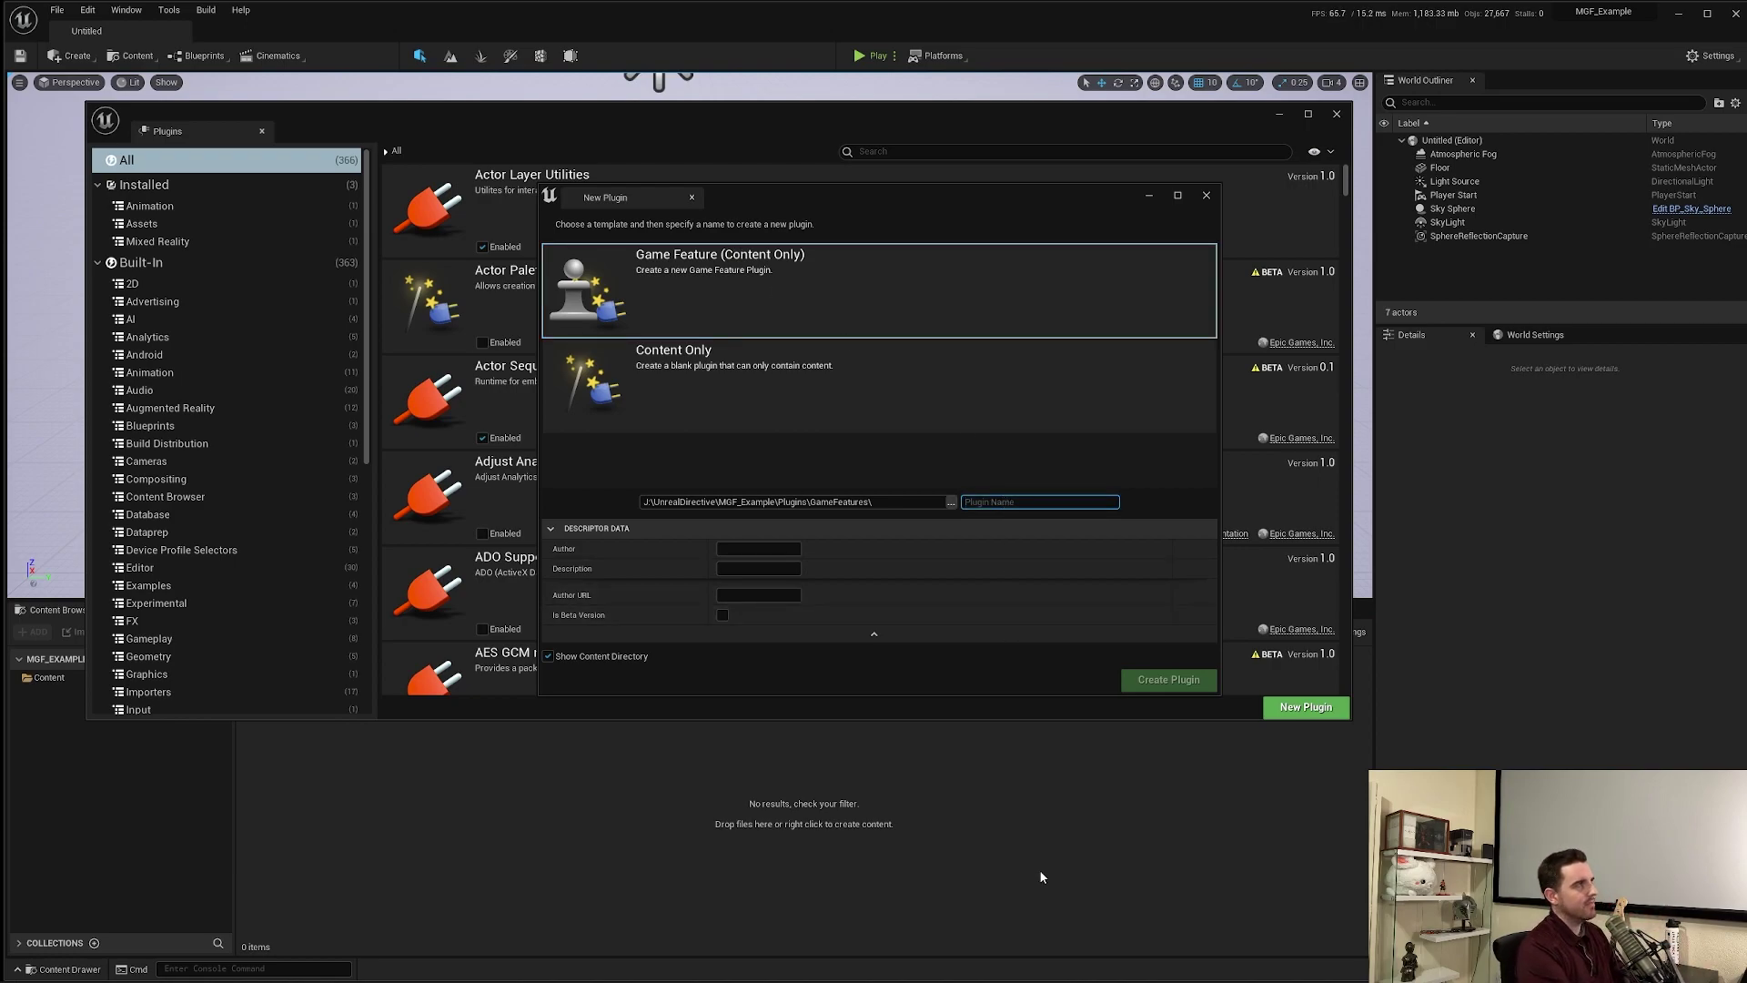
{"action": "type", "text": "Examp"}
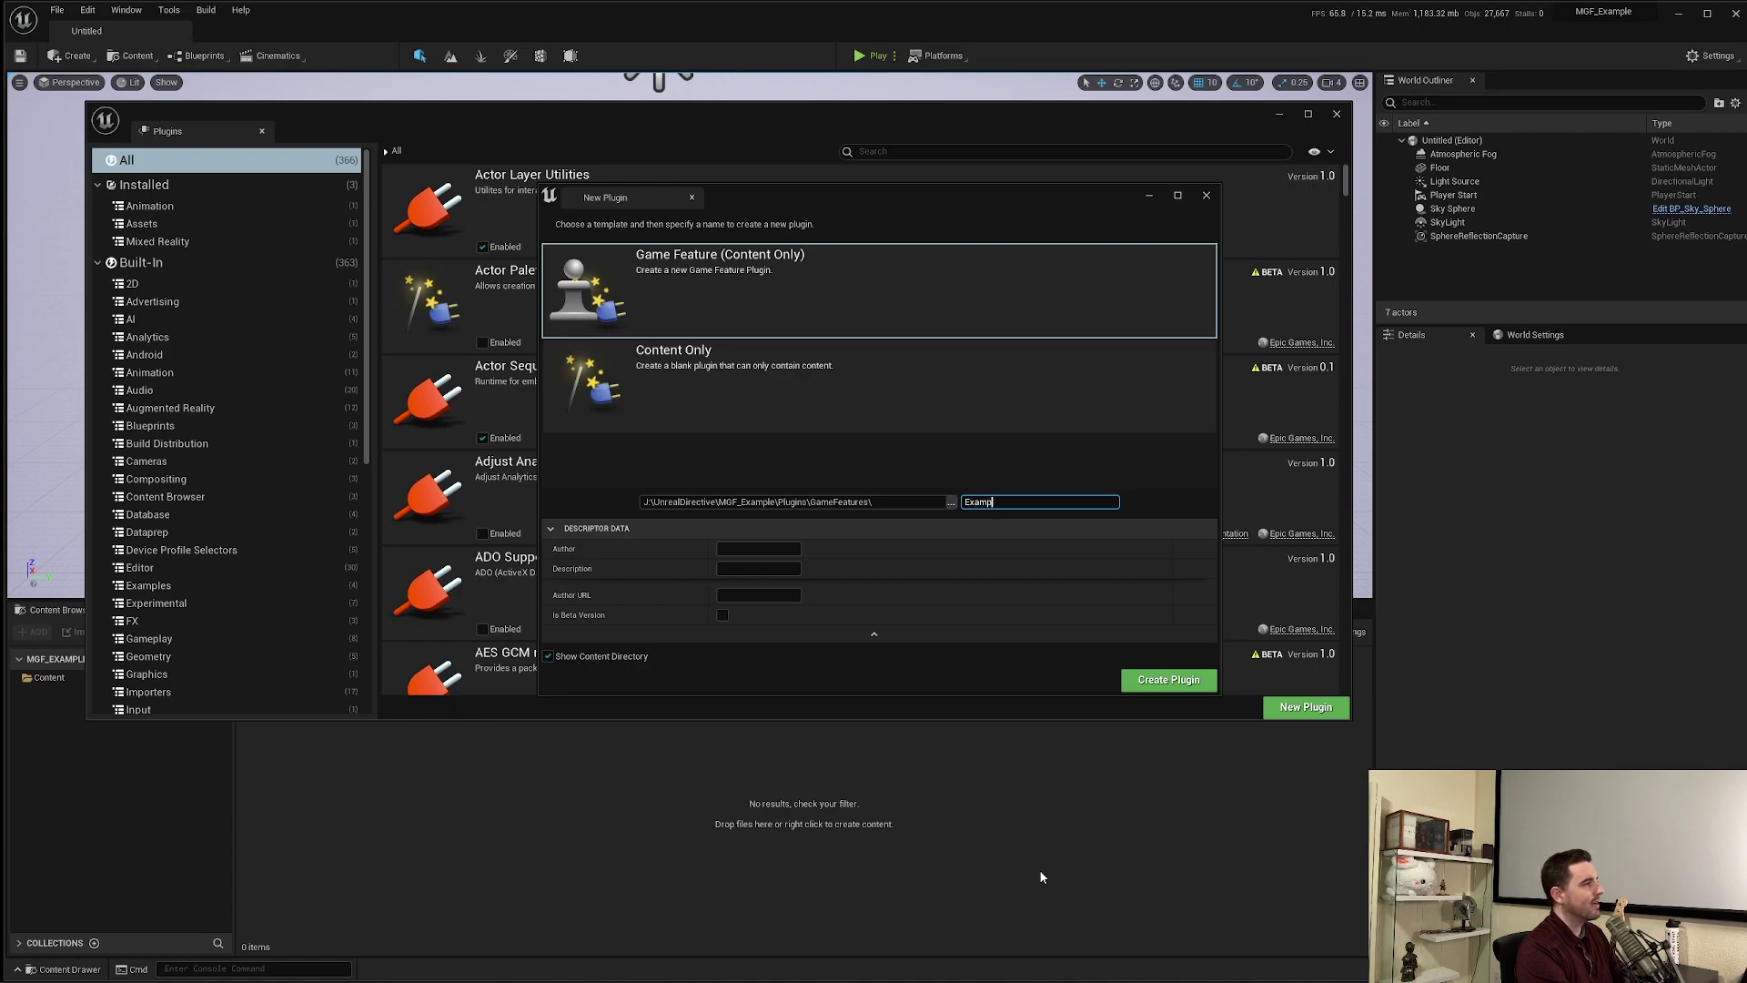
{"action": "type", "text": "leFeature"}
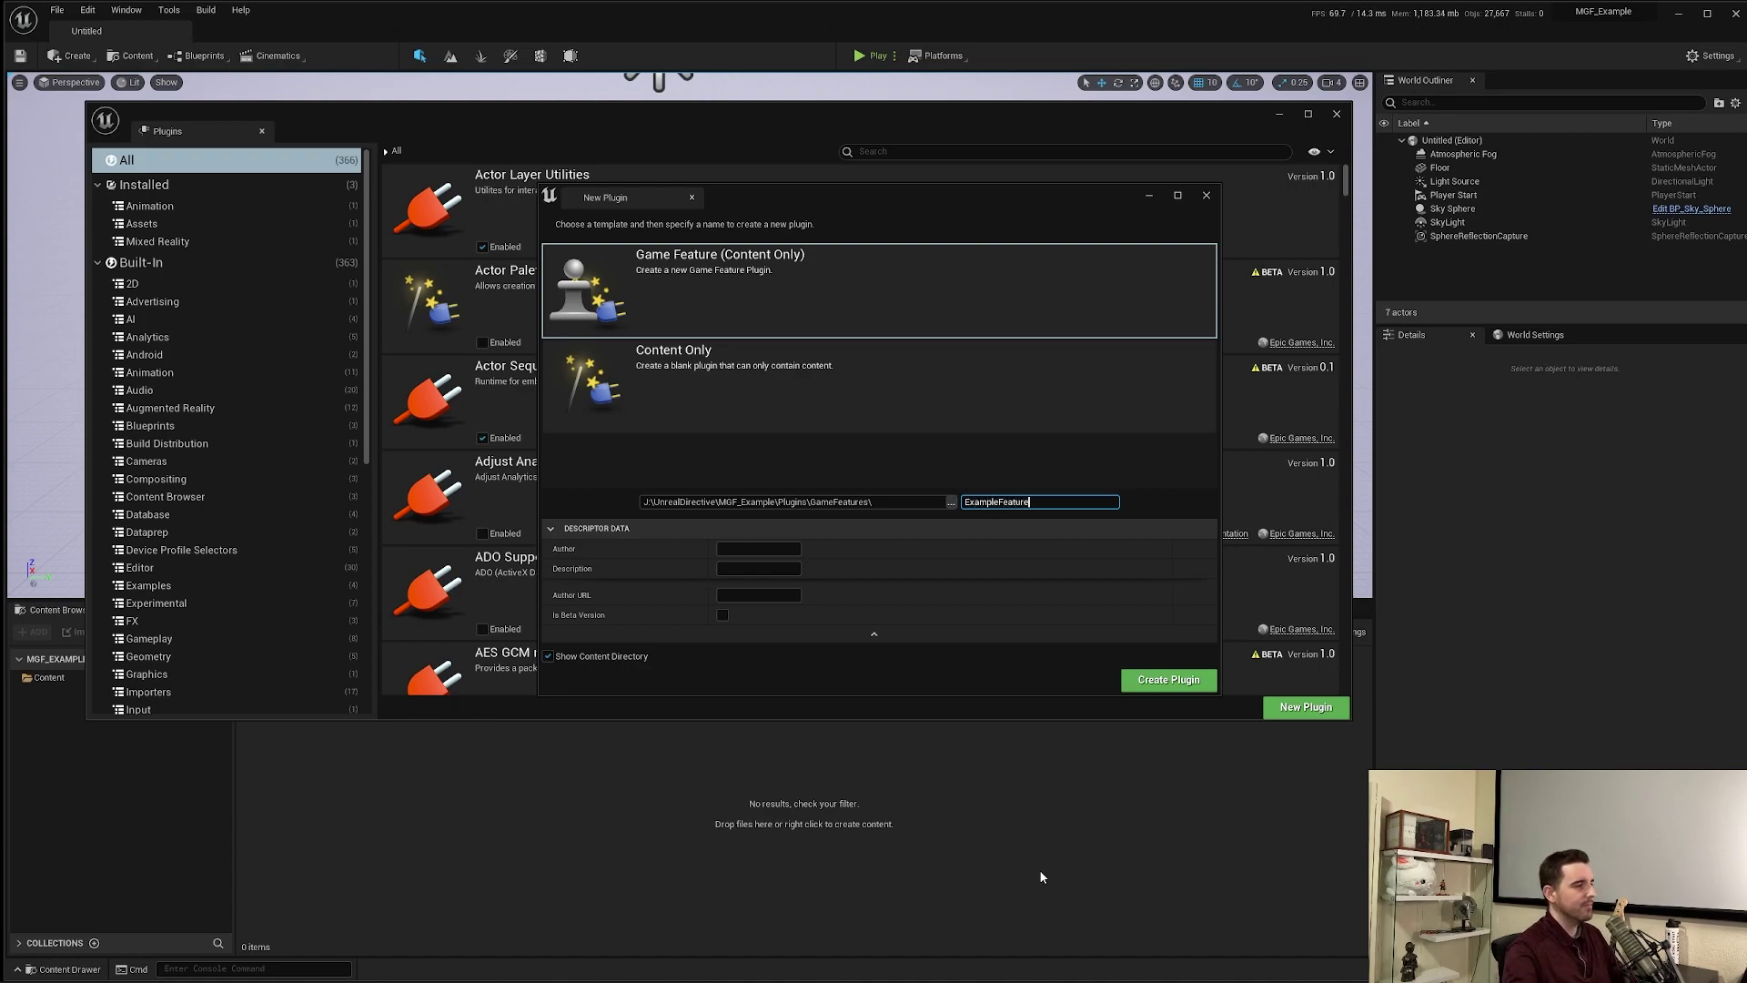
{"action": "left_click", "coordinate": [748, 548]}
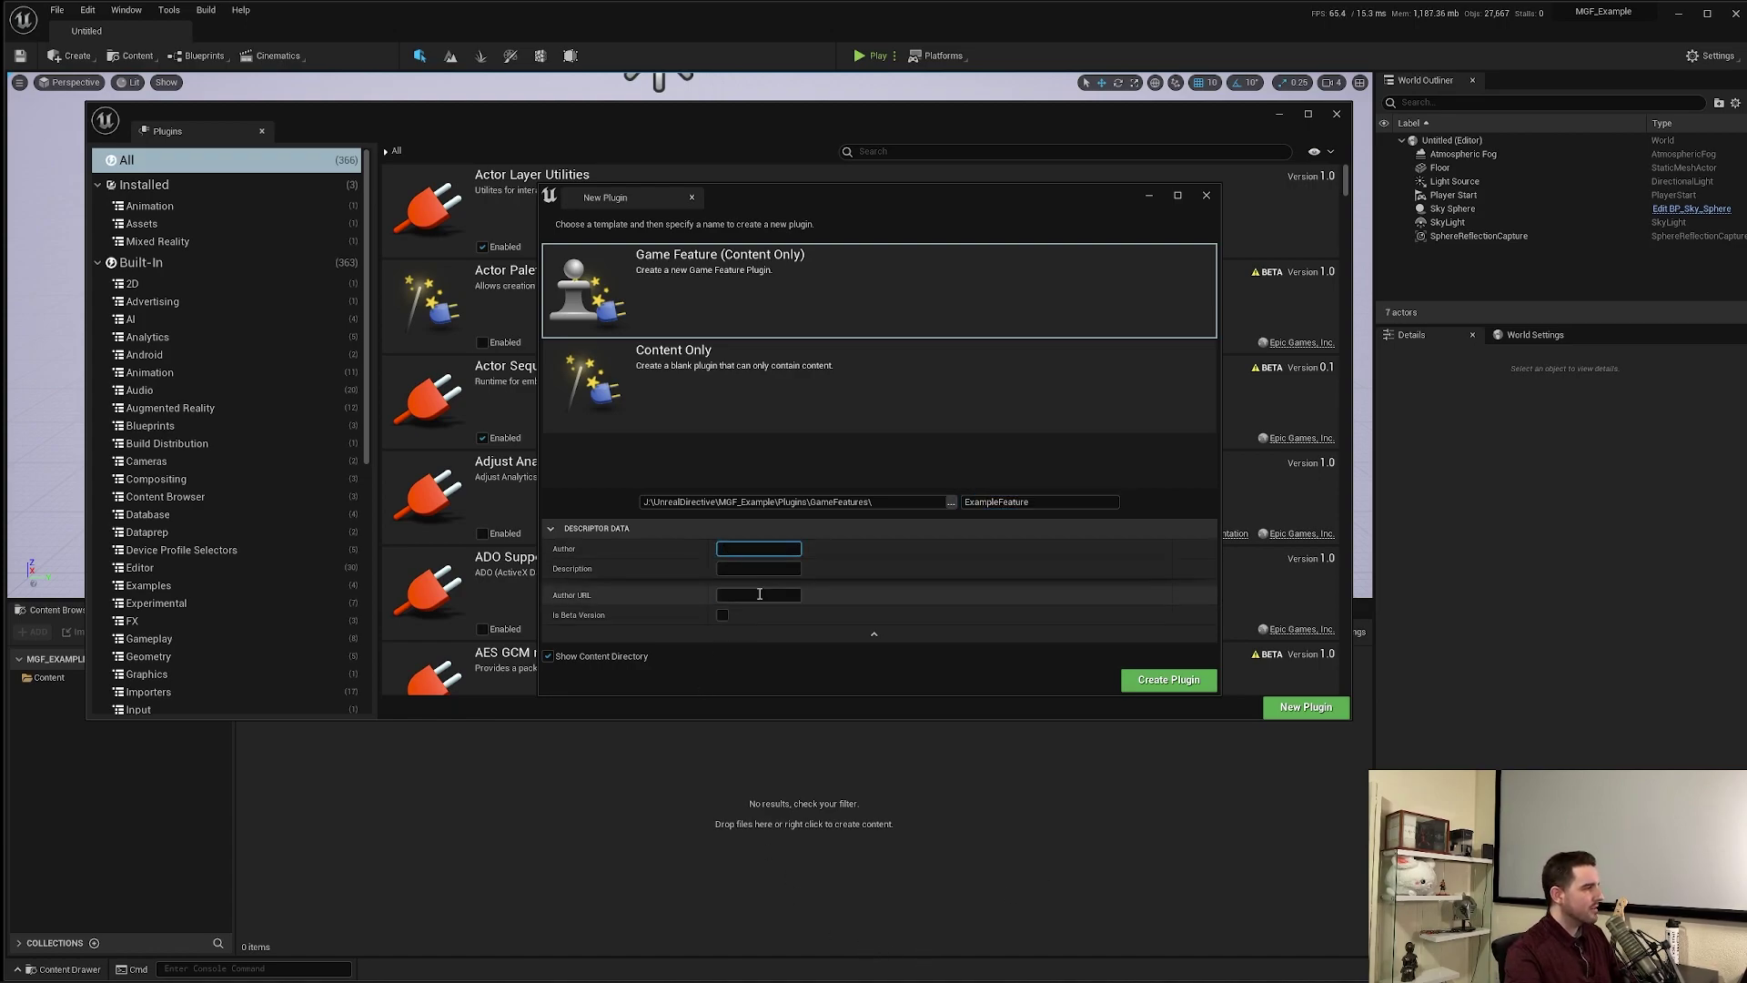
{"action": "type", "text": "Tezenari"}
{"action": "key", "text": "Tab"}
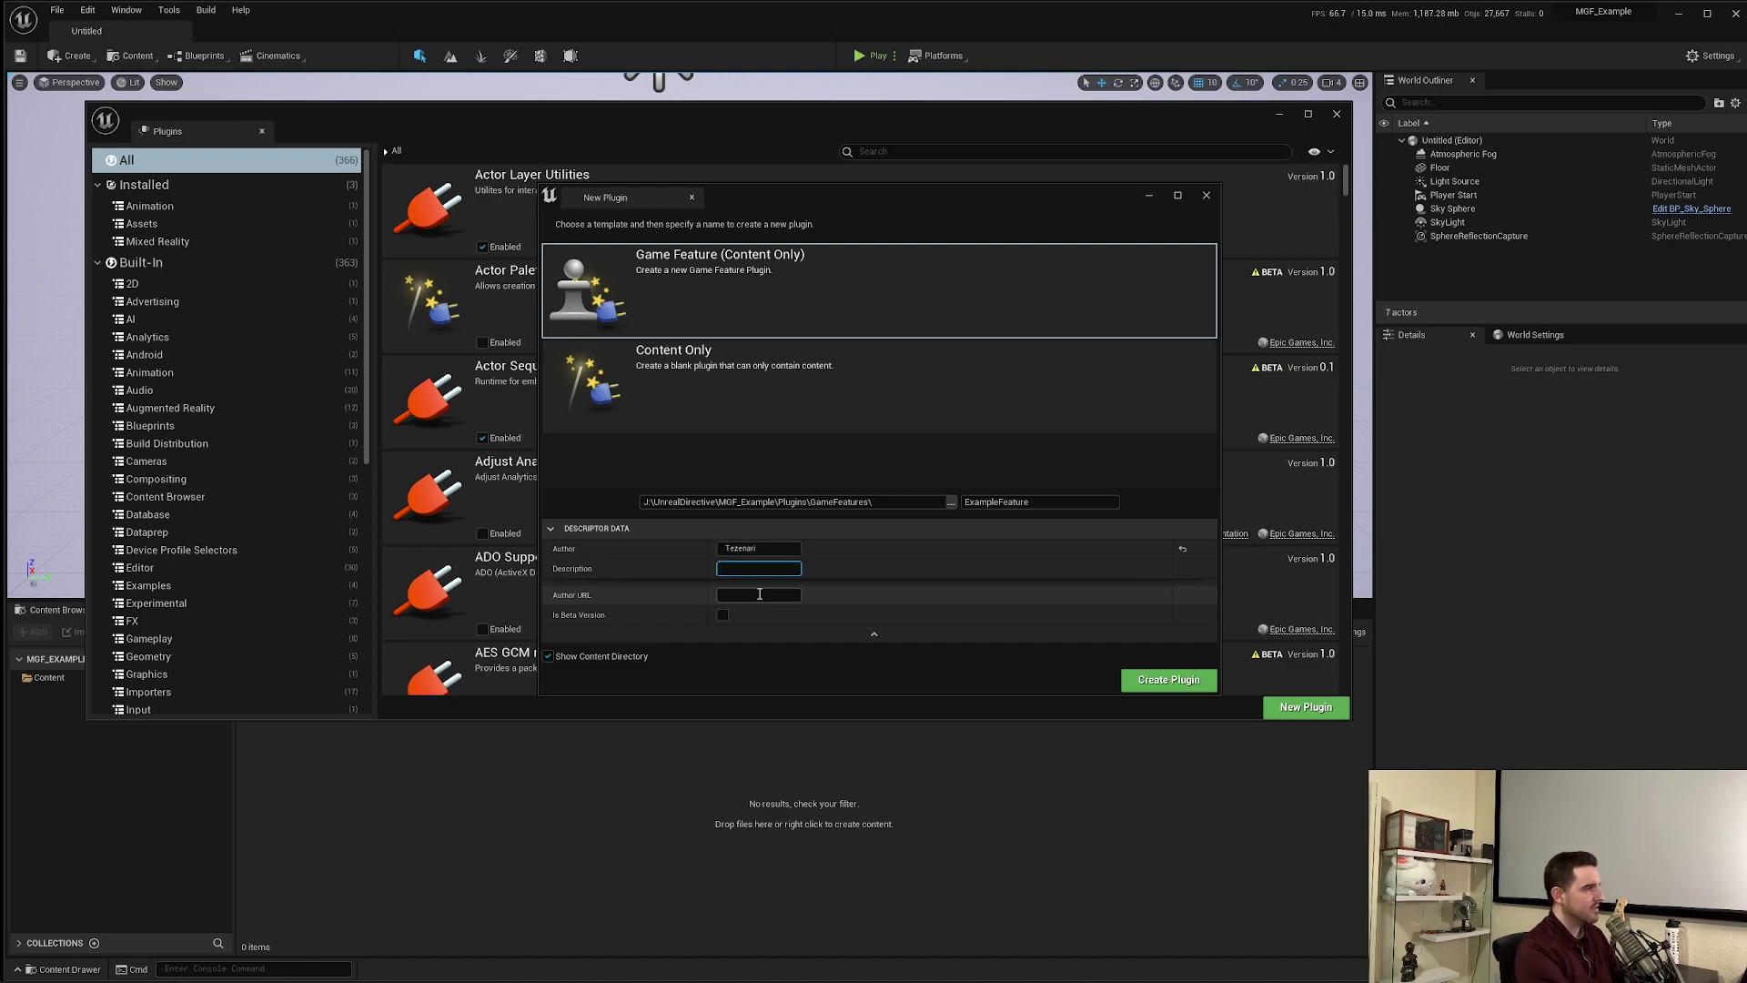
{"action": "type", "text": "An exam"}
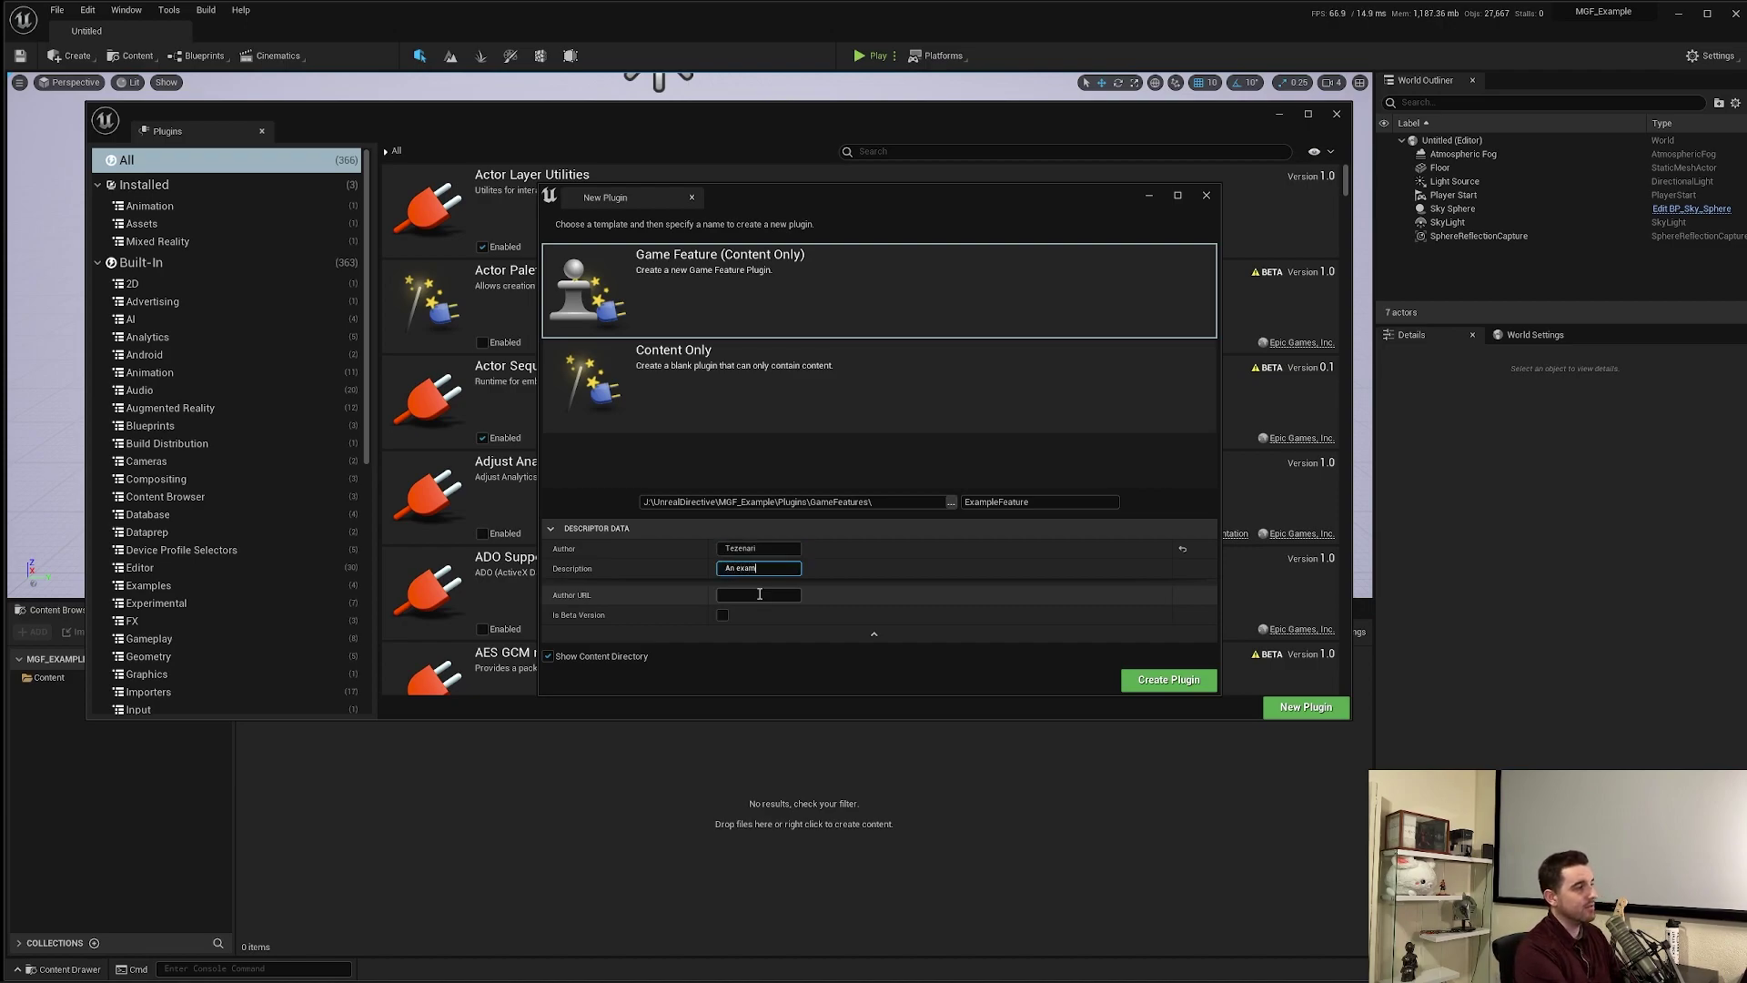
{"action": "type", "text": "ple game feature."}
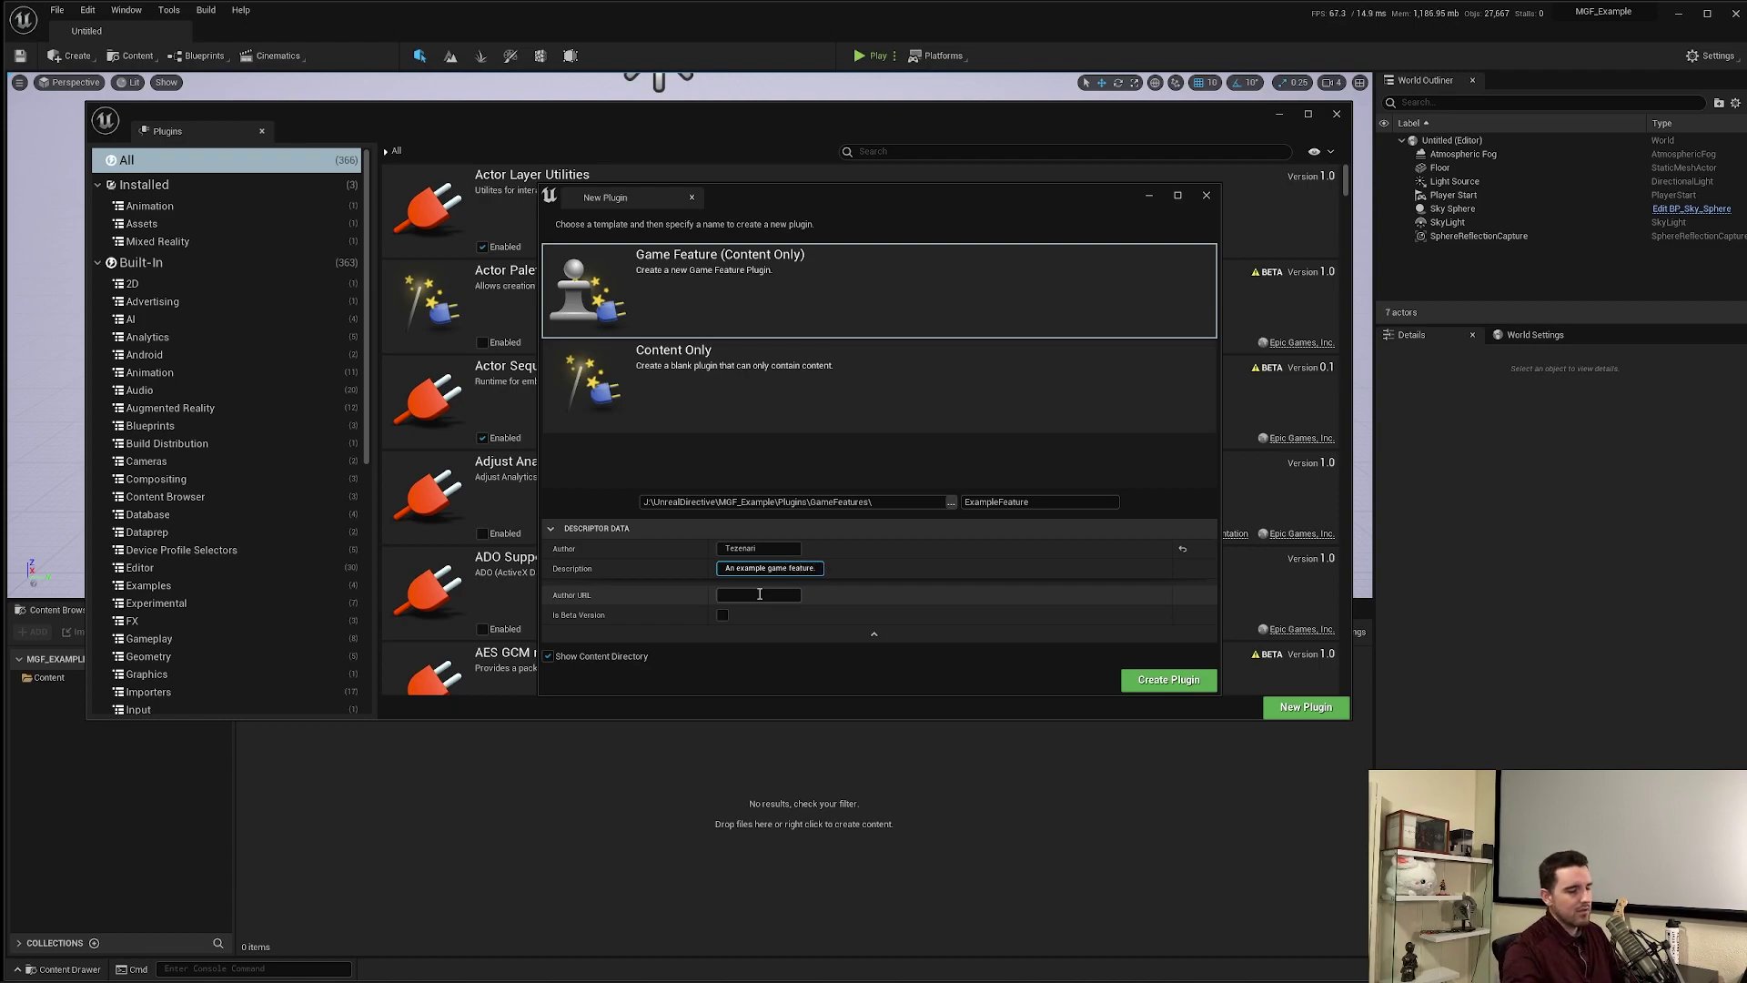
{"action": "left_click", "coordinate": [1155, 689]}
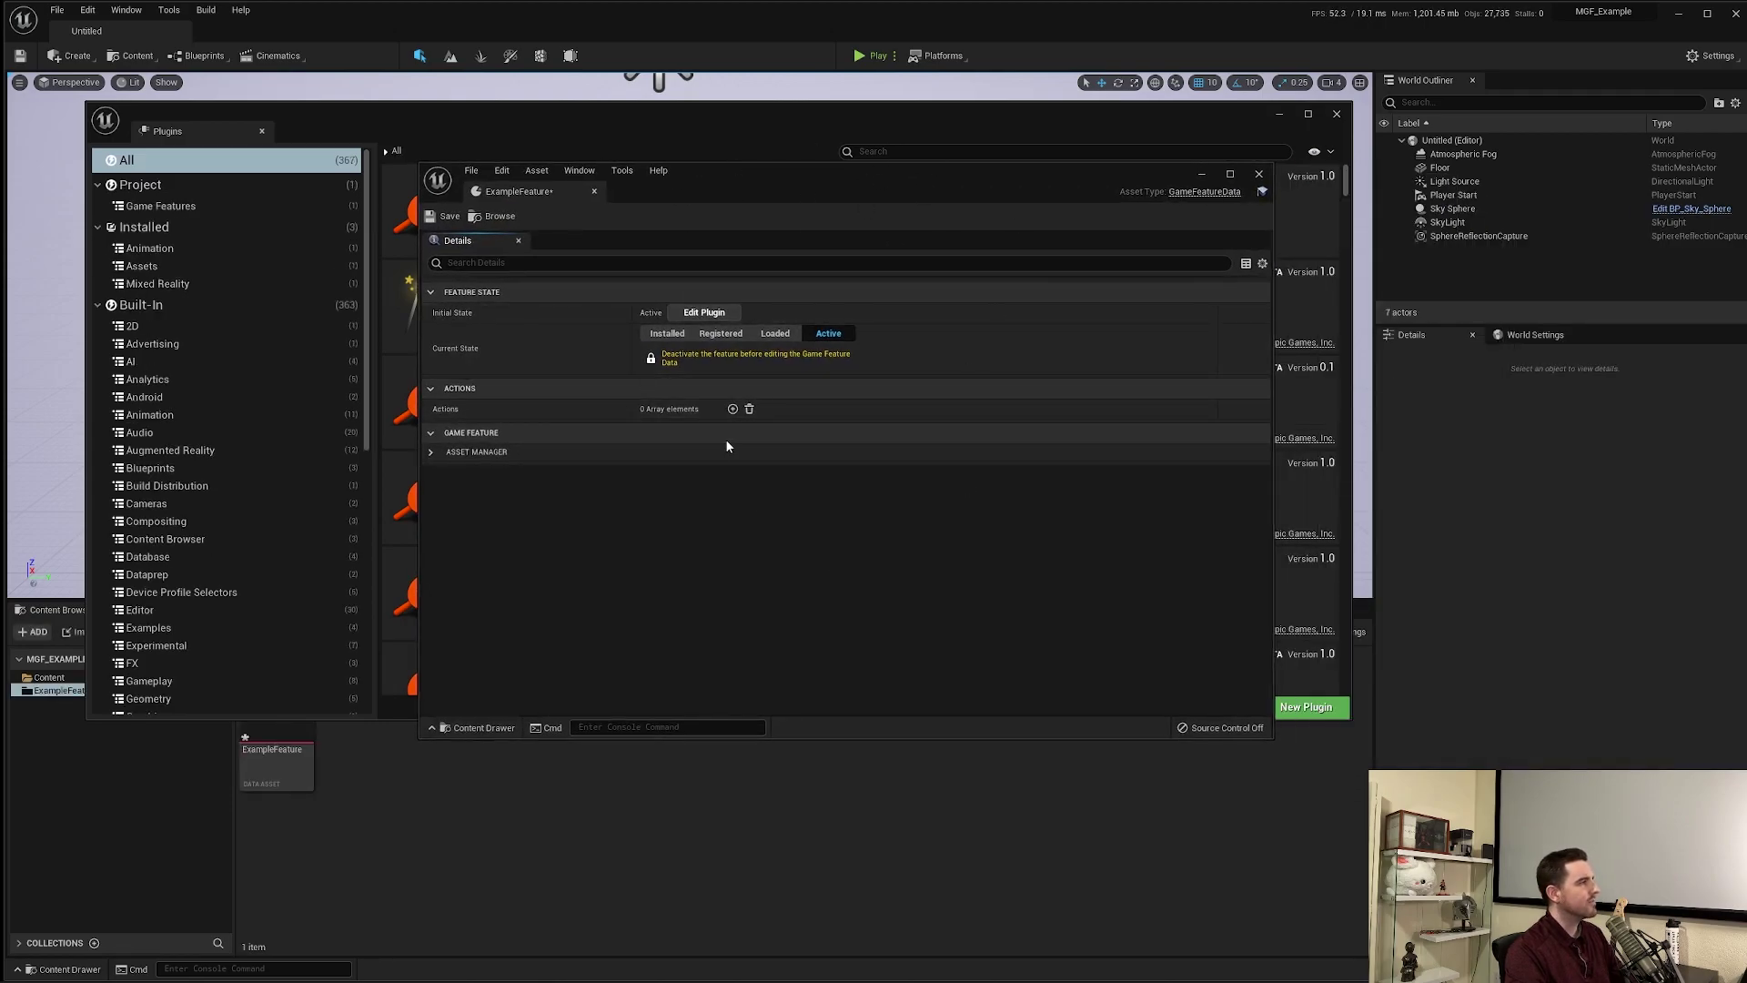
Move the ExampleFeature editor aside, close the Plugins window, and reposition the editor
{"action": "left_click_drag", "start_coordinate": [1110, 176], "coordinate": [1064, 199]}
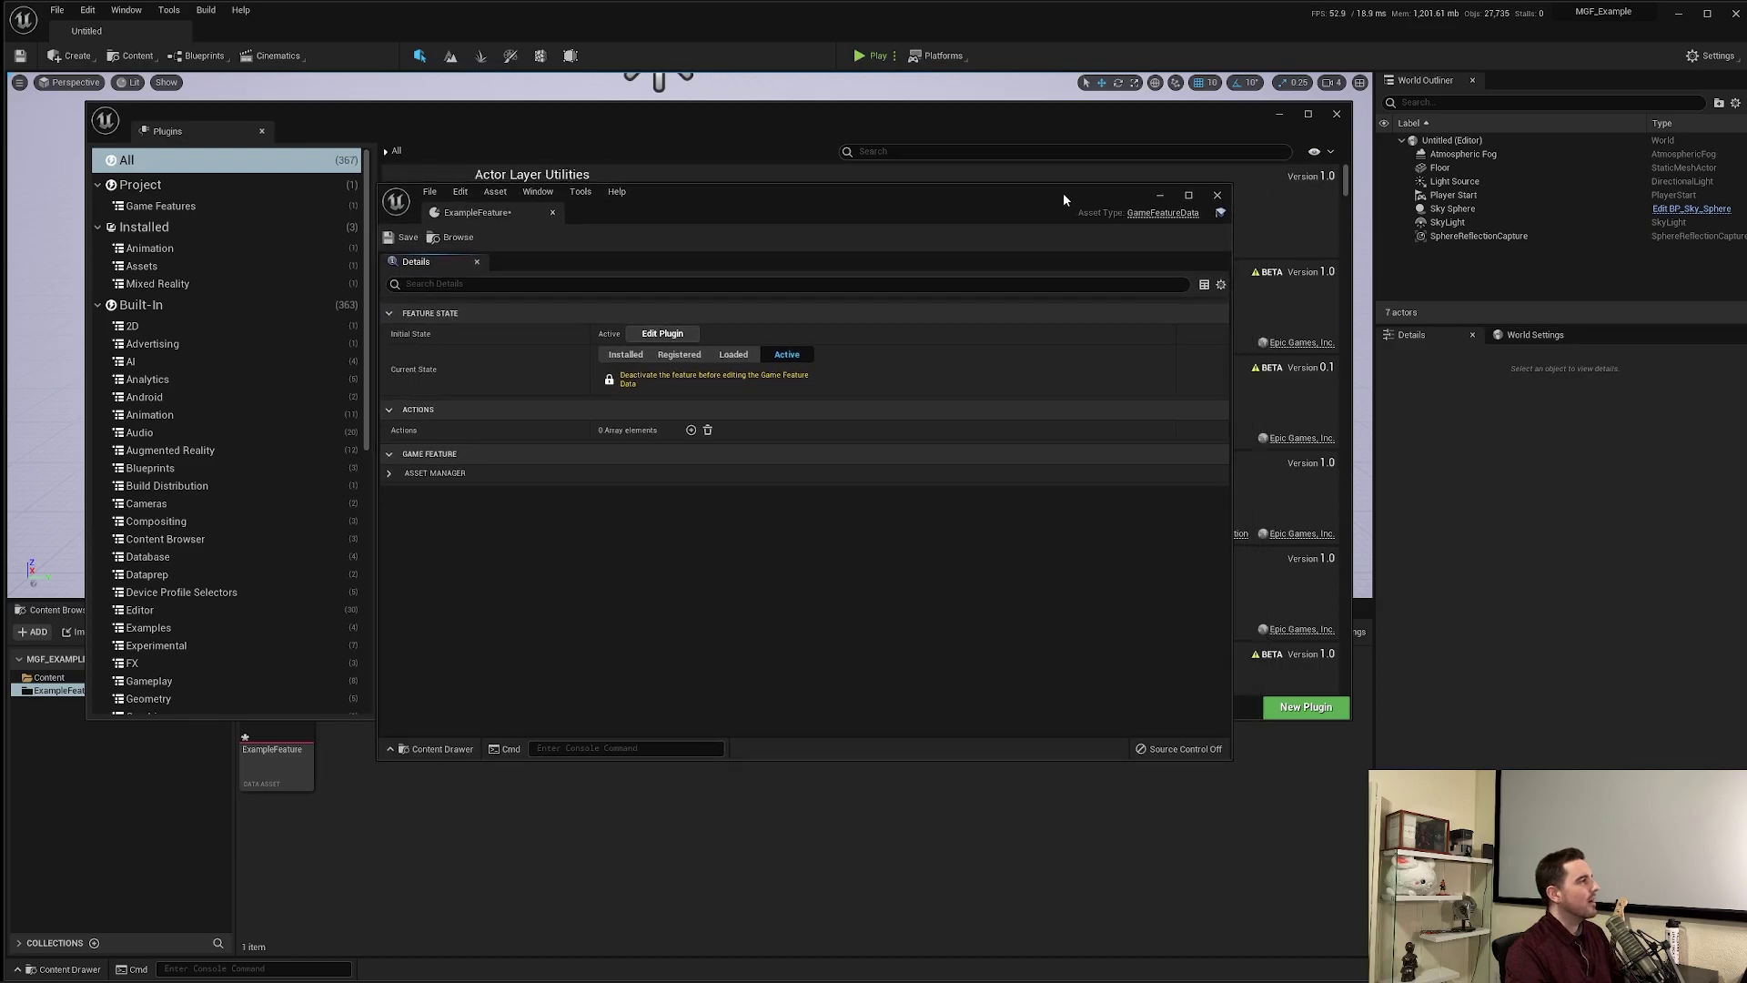
{"action": "left_click", "coordinate": [1088, 181]}
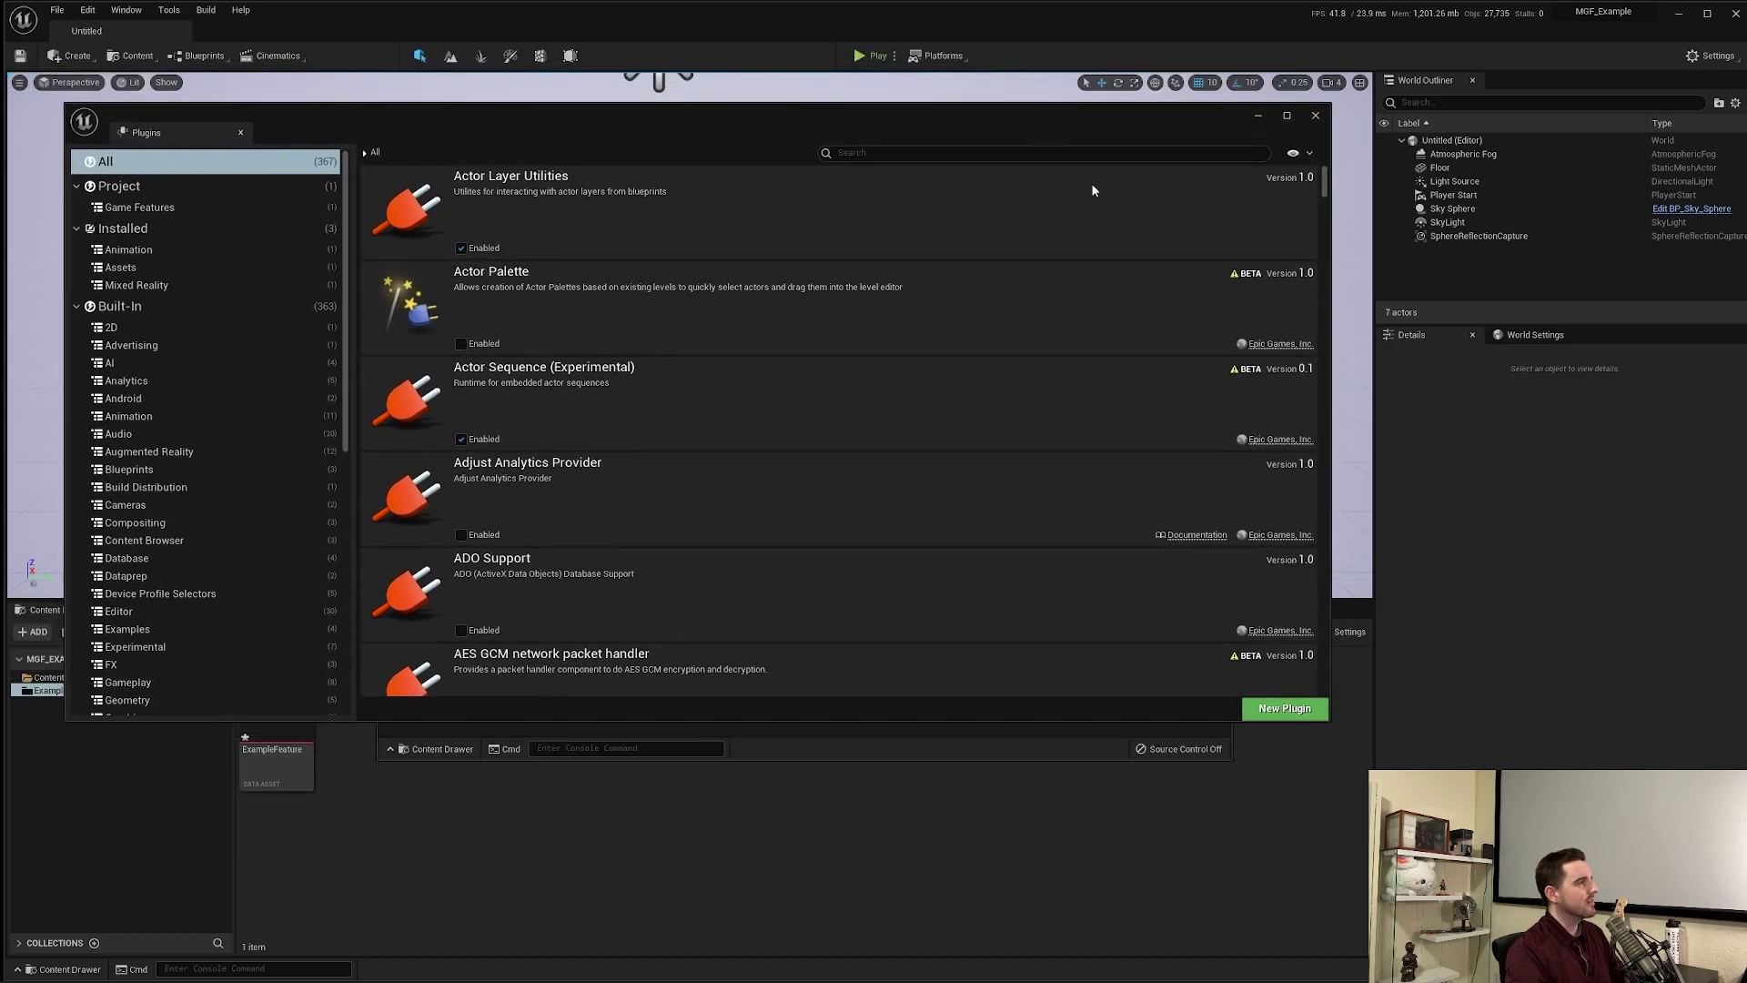
{"action": "left_click", "coordinate": [1316, 118]}
{"action": "left_click_drag", "start_coordinate": [839, 215], "coordinate": [839, 151]}
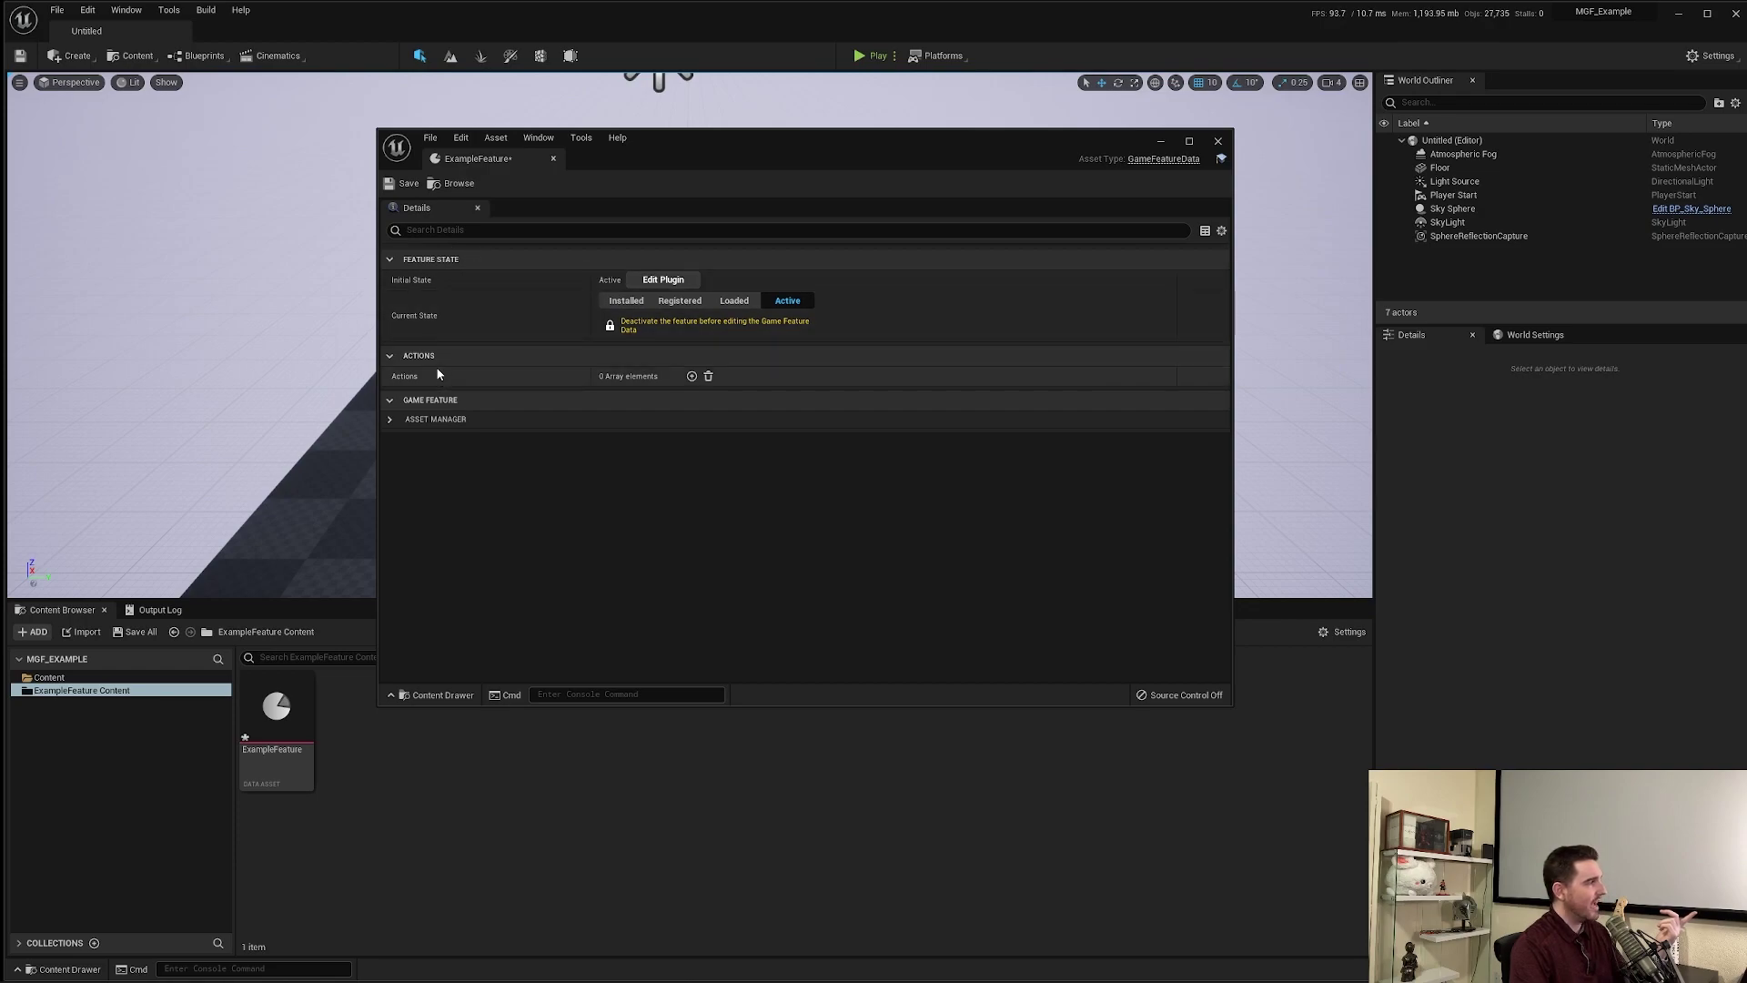
Expand and collapse the Asset Manager and Game Feature categories in the ExampleFeature editor
{"action": "left_click", "coordinate": [389, 420]}
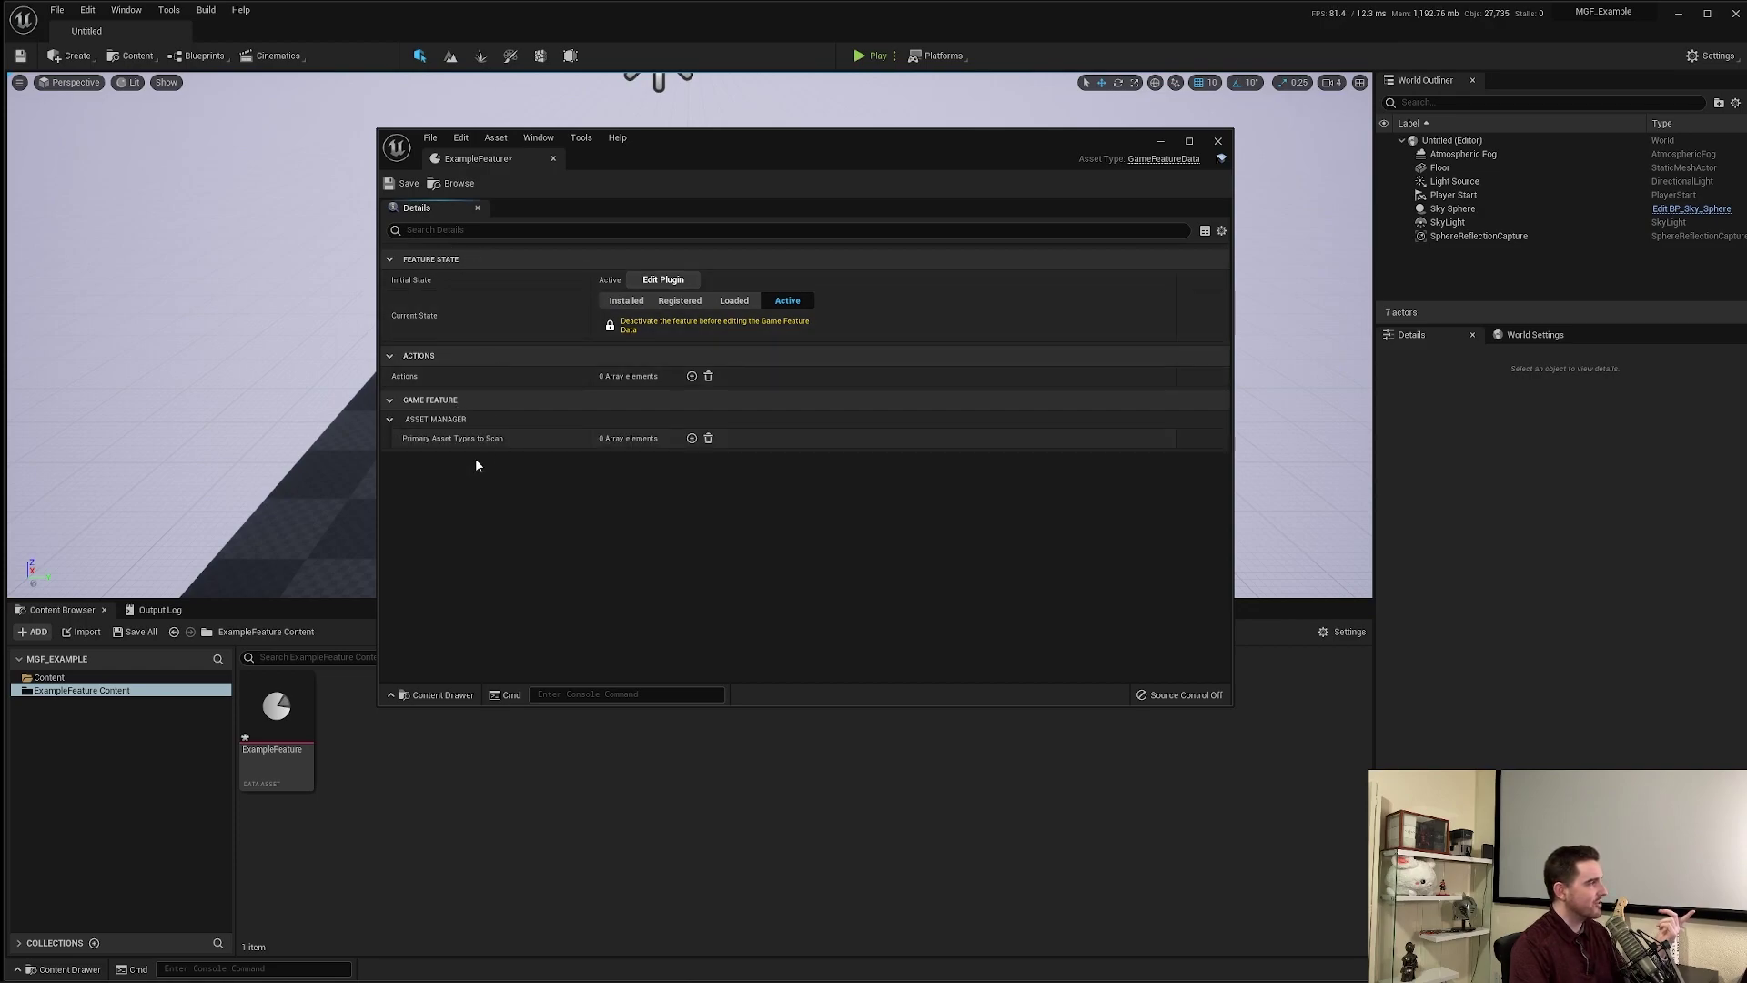
{"action": "left_click", "coordinate": [389, 419]}
{"action": "left_click", "coordinate": [394, 401]}
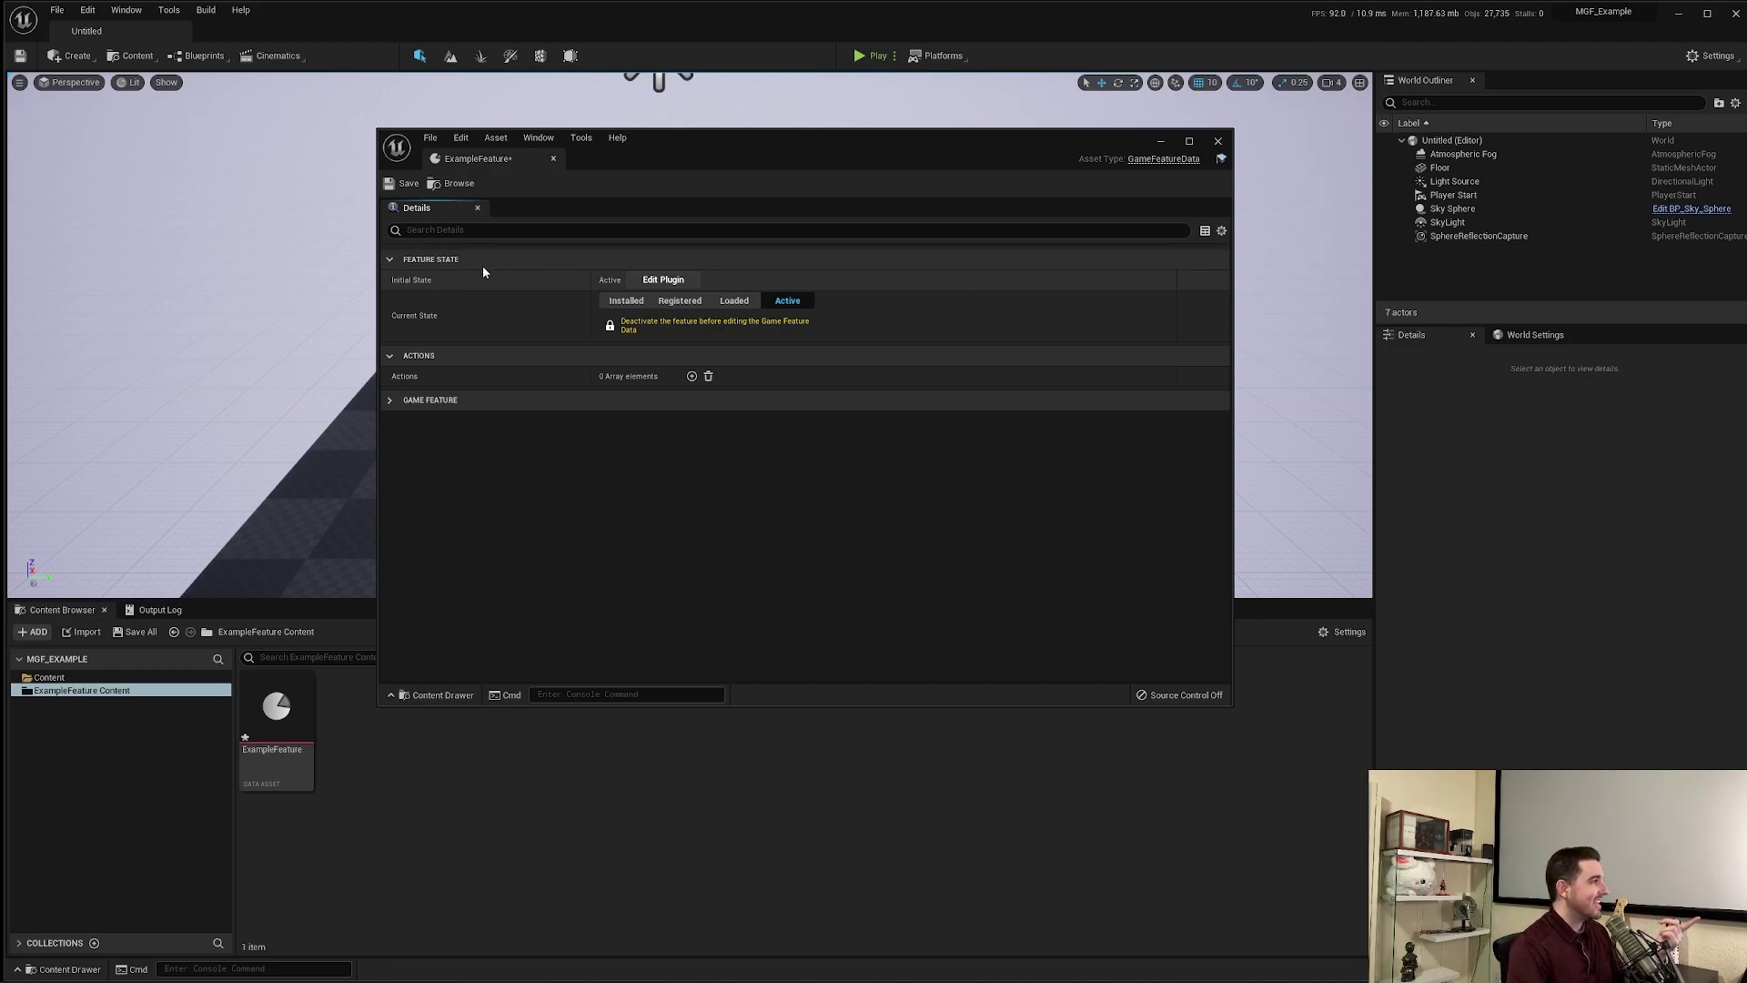
Open the ExampleFeature Plugin Properties and change its Initial State from Active to Registered
{"action": "left_click", "coordinate": [655, 284]}
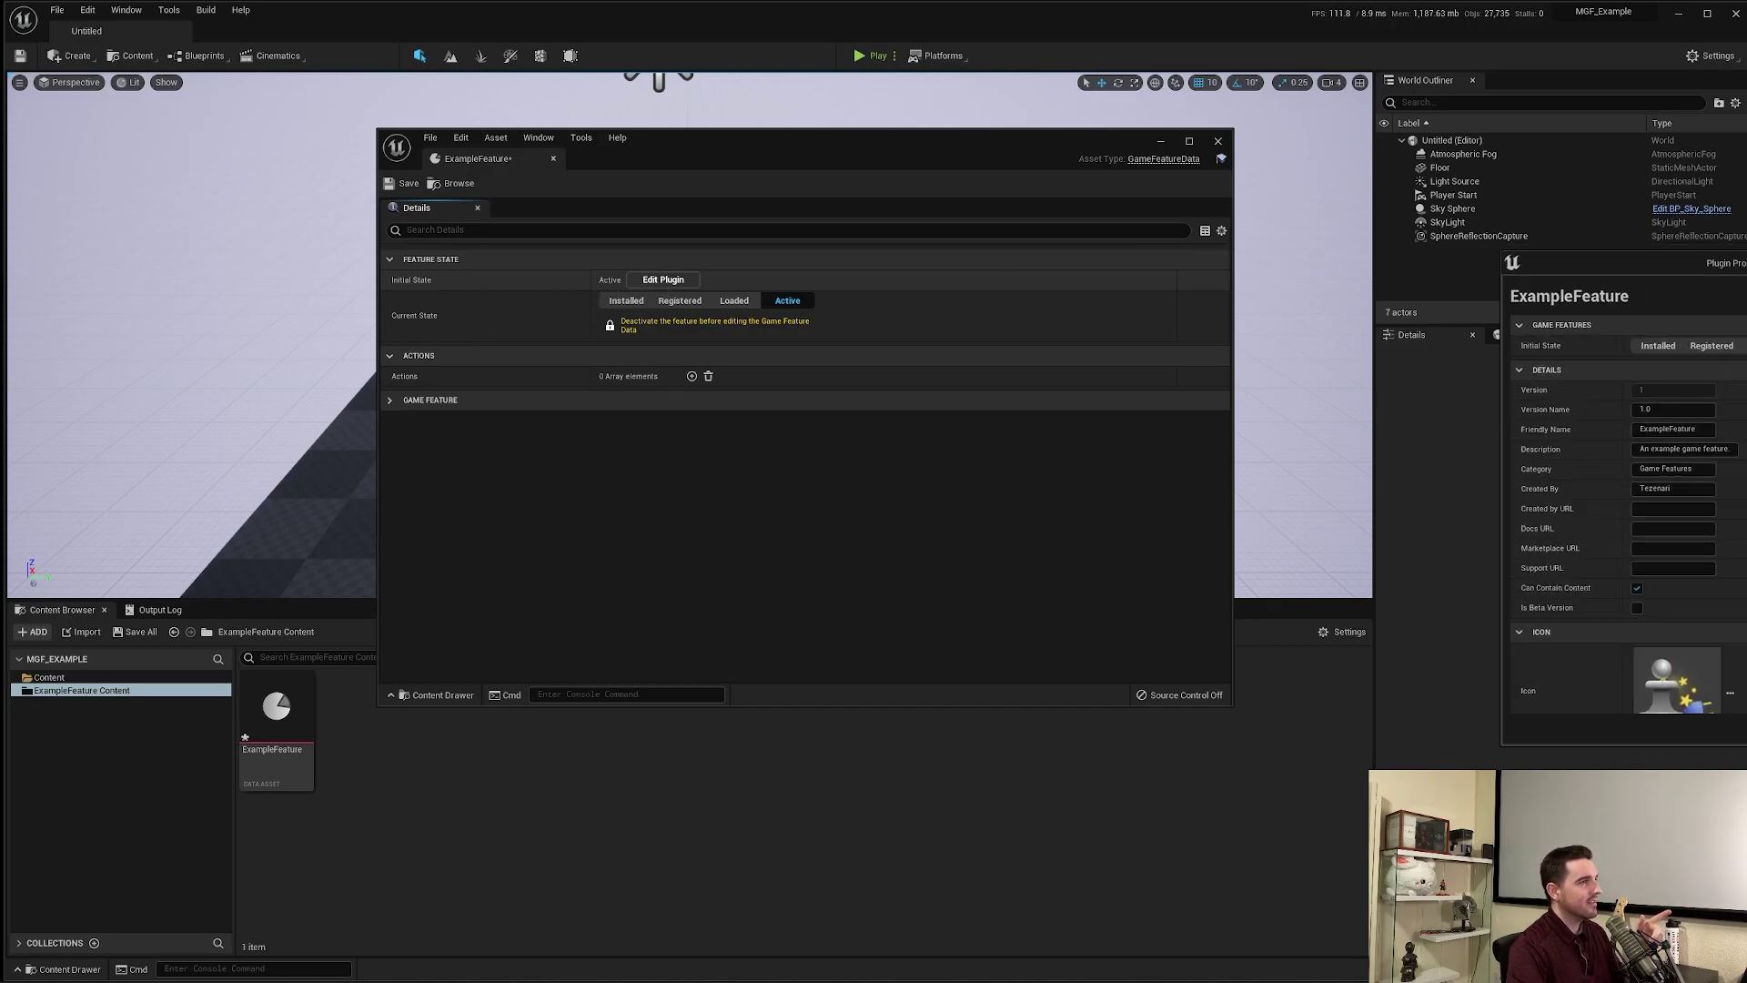
{"action": "left_click_drag", "start_coordinate": [1742, 255], "coordinate": [532, 134]}
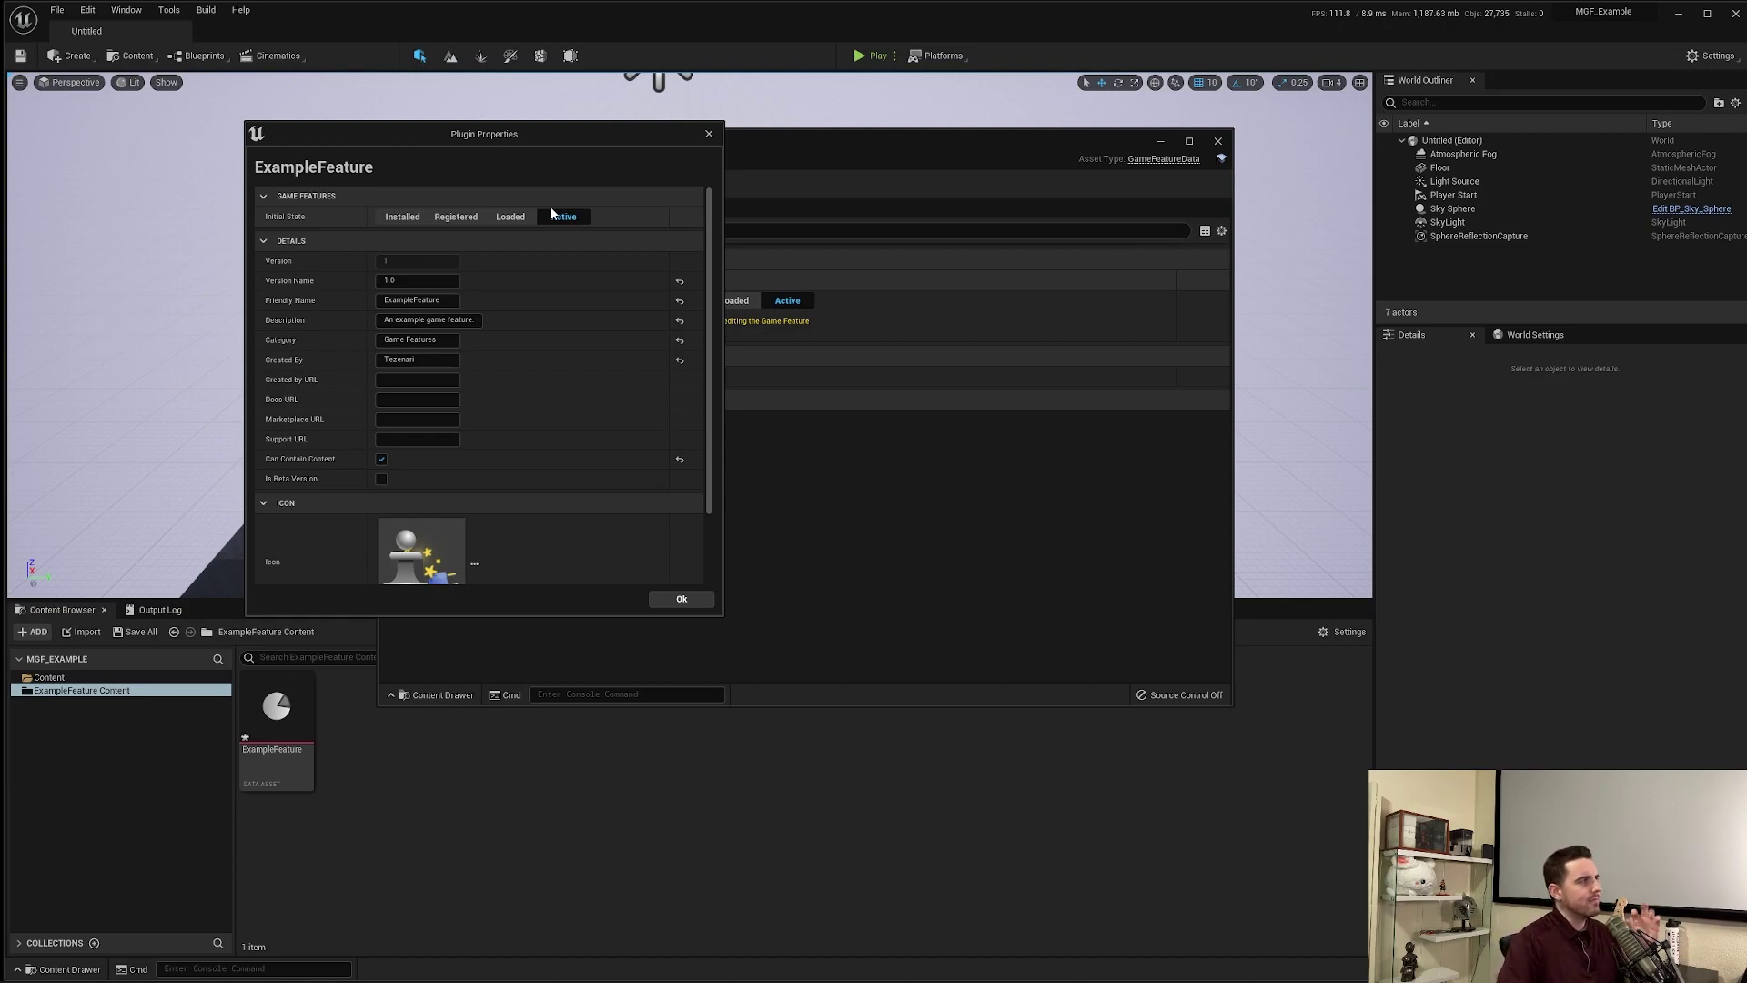
{"action": "left_click", "coordinate": [456, 217]}
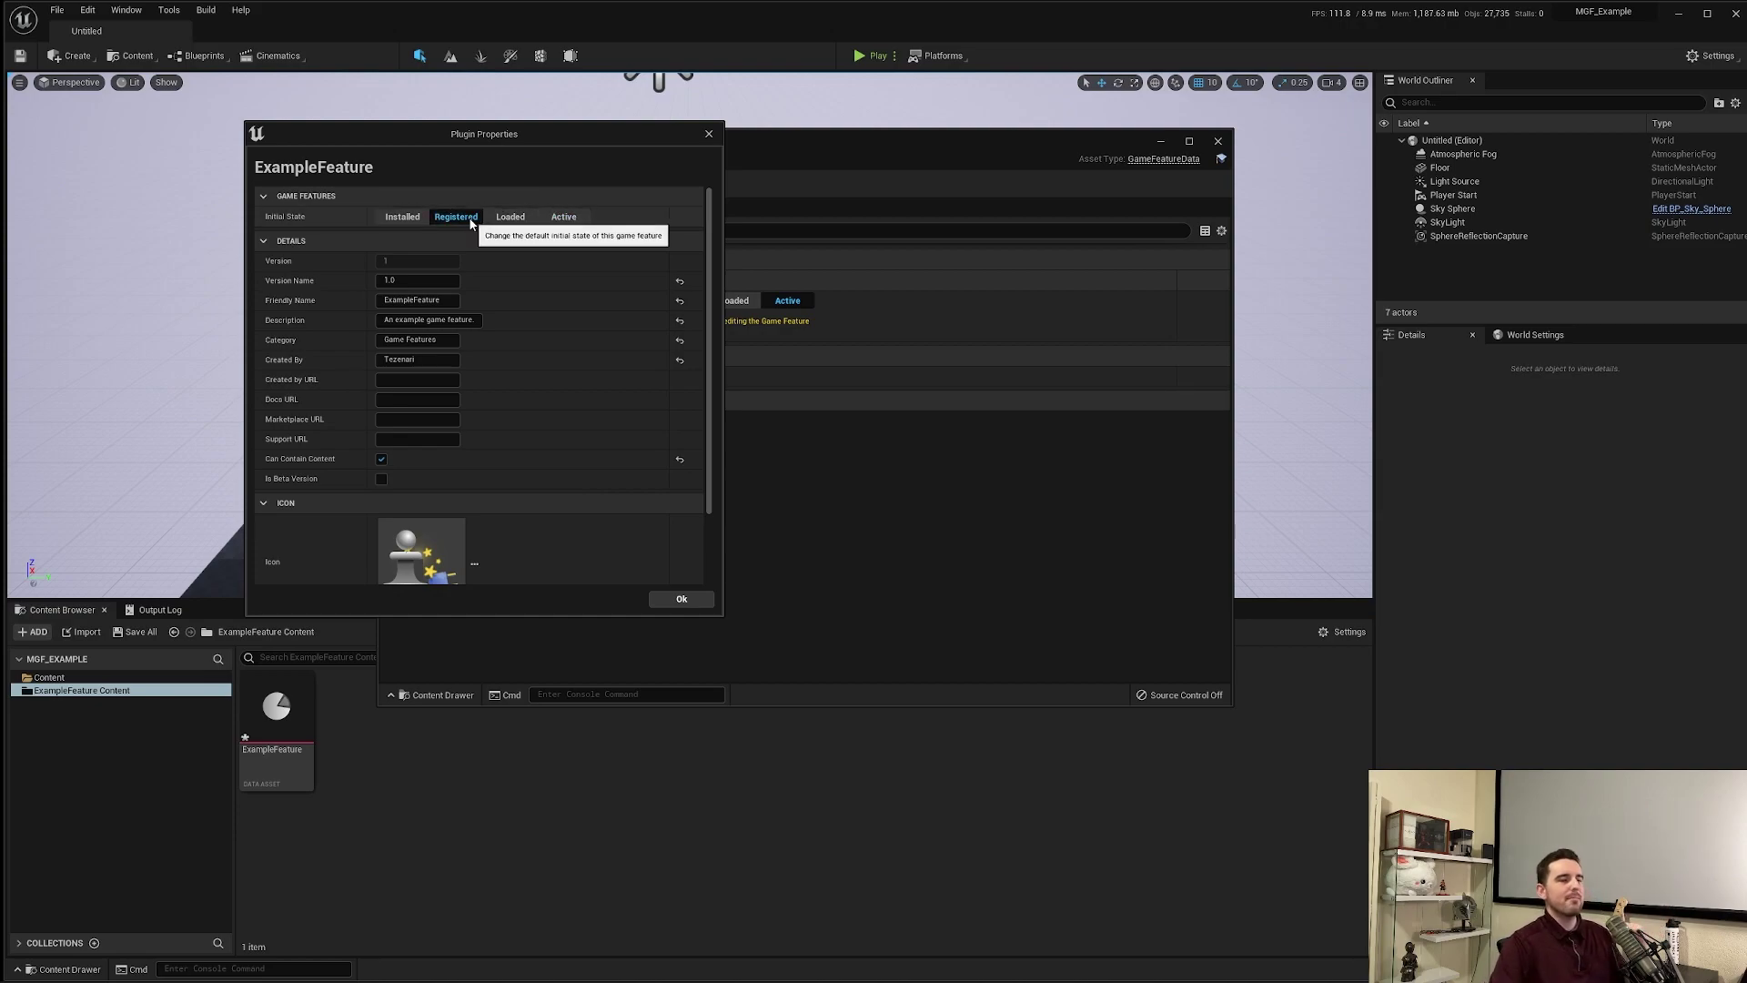